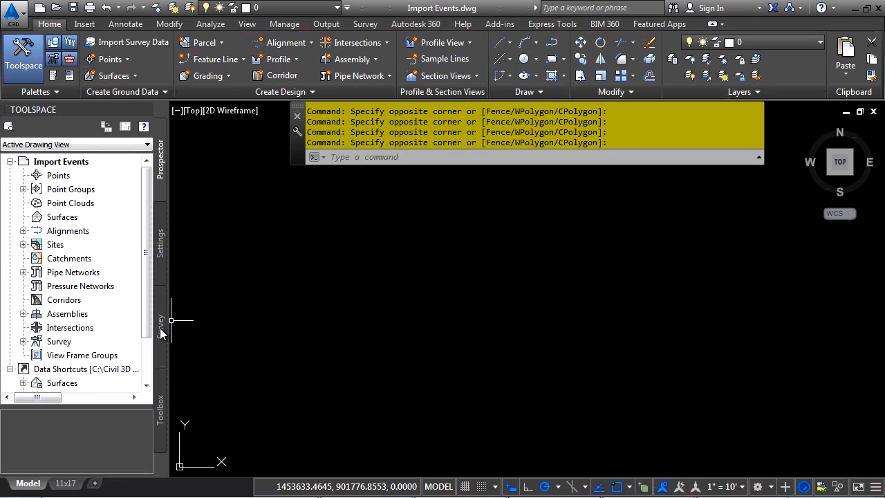
Create a new local survey database named PROJ1.
left_click(164, 326)
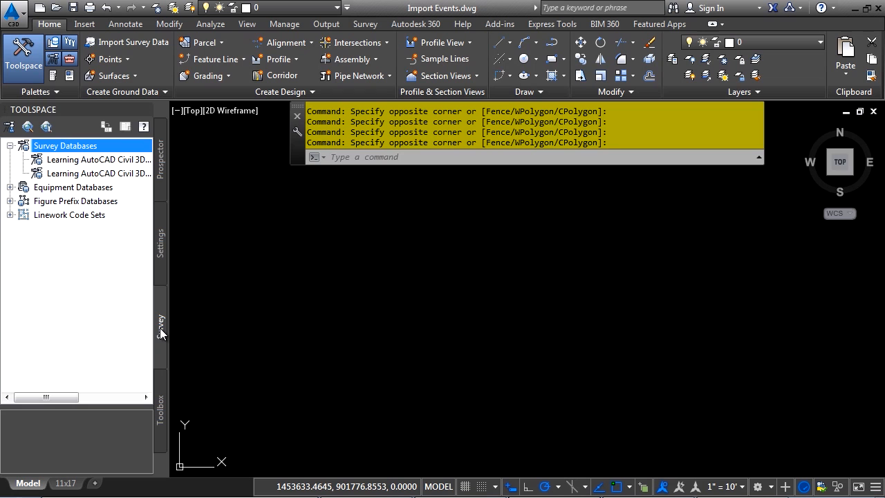
right_click(49, 151)
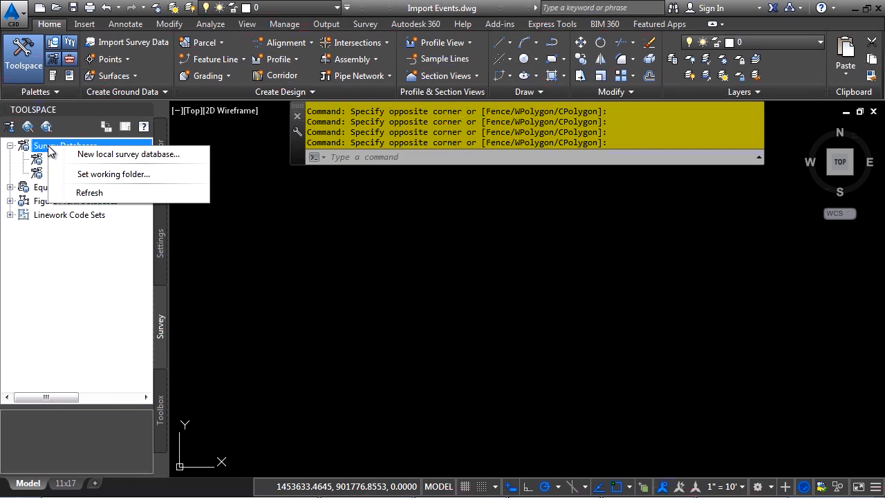
left_click(118, 154)
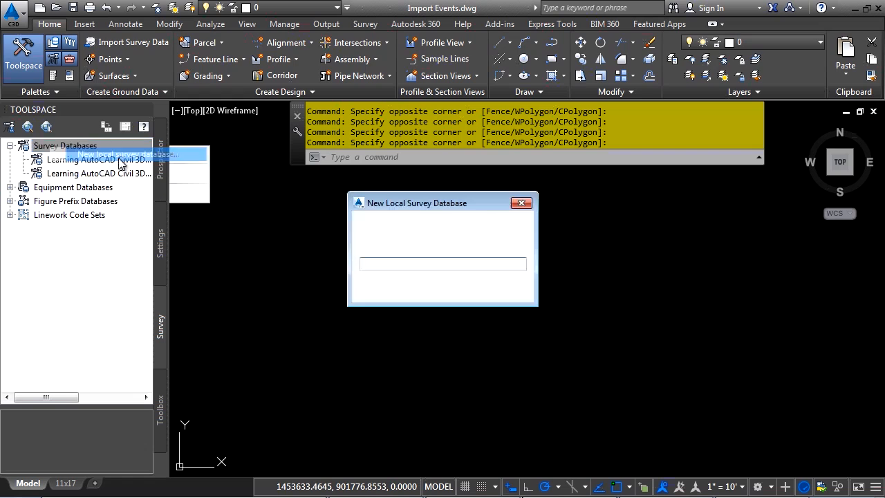
type("PROJ1")
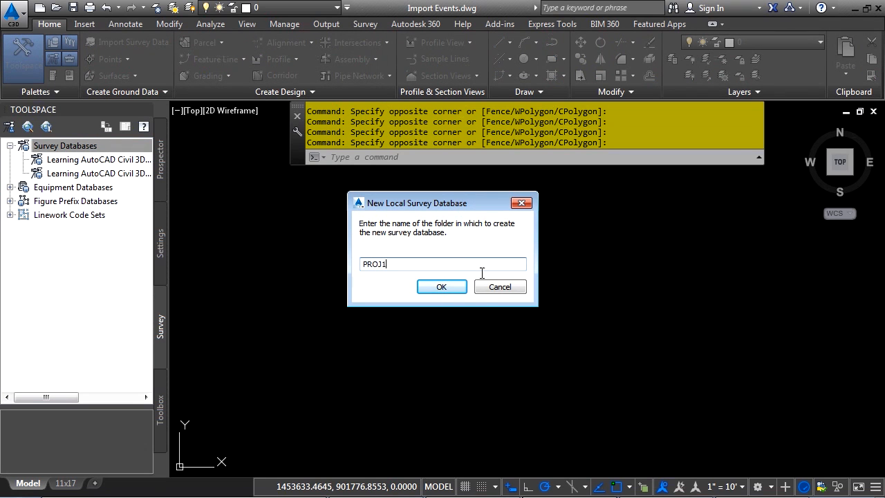
left_click(447, 289)
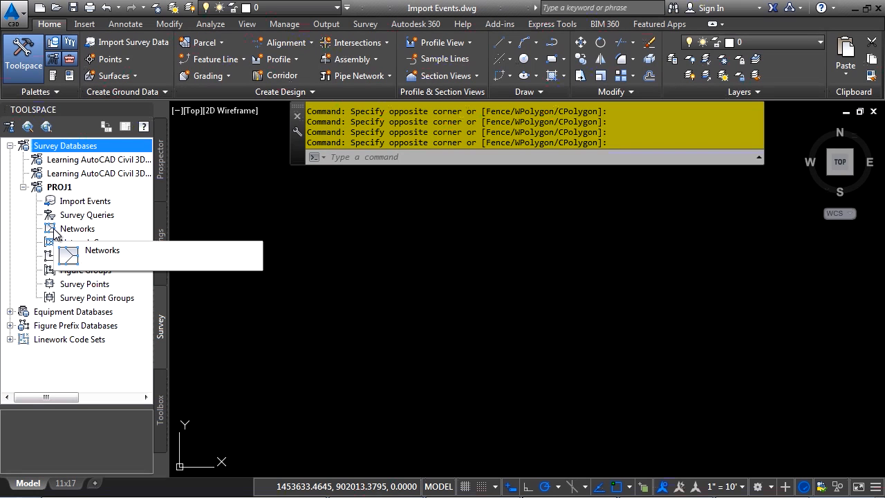
Enable change-report logging in the PROJ1 survey database settings.
right_click(68, 189)
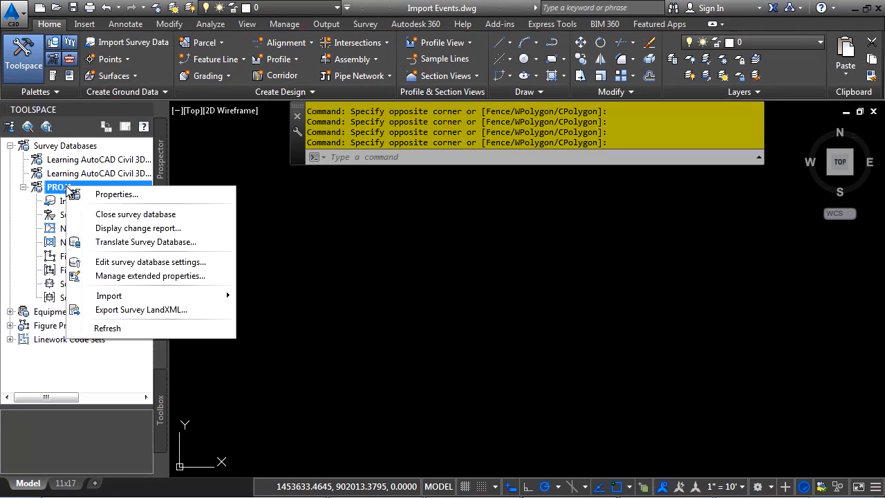
left_click(177, 263)
scroll(603, 228, "down", 15)
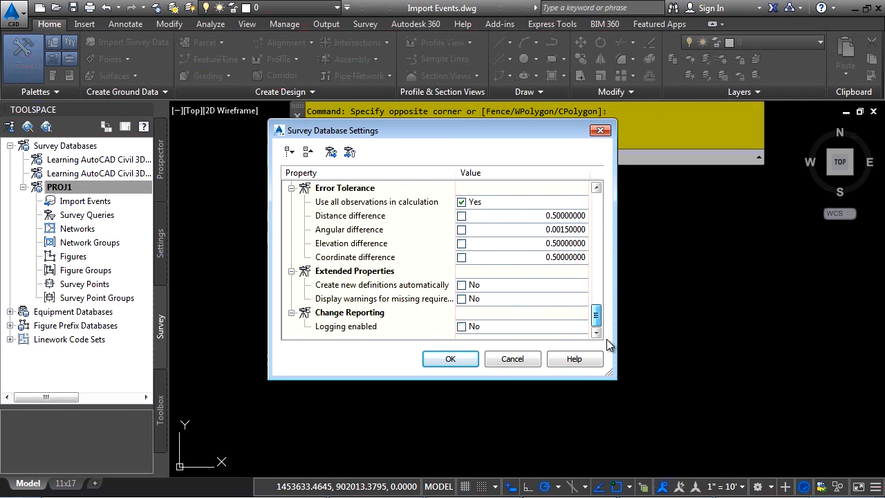
left_click(461, 326)
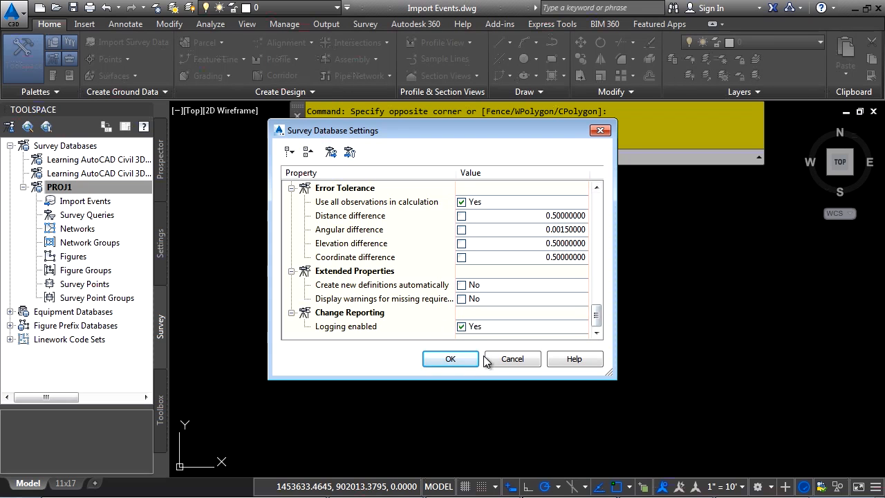
left_click(454, 357)
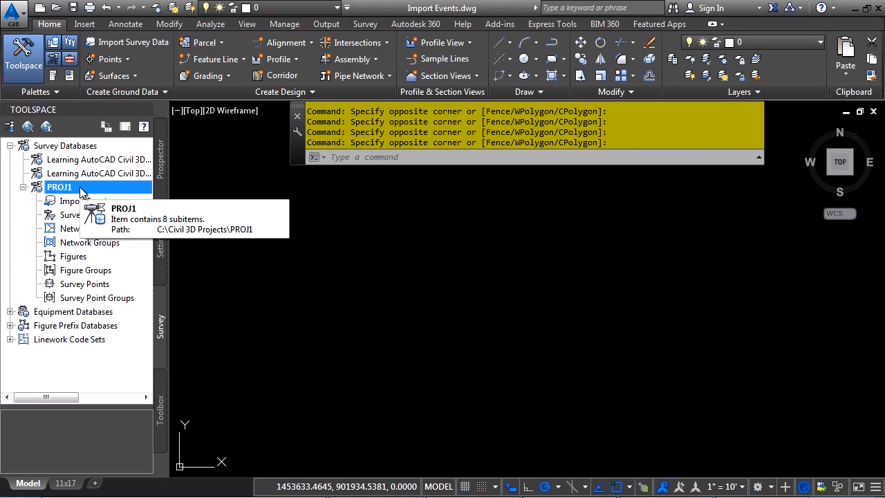
Load Infinite Skills_Survey User Settings.usr_set into the survey user settings from the Survey folder of the Learning AutoCAD Civil 3D (Infinite Skills) project.
left_click(9, 126)
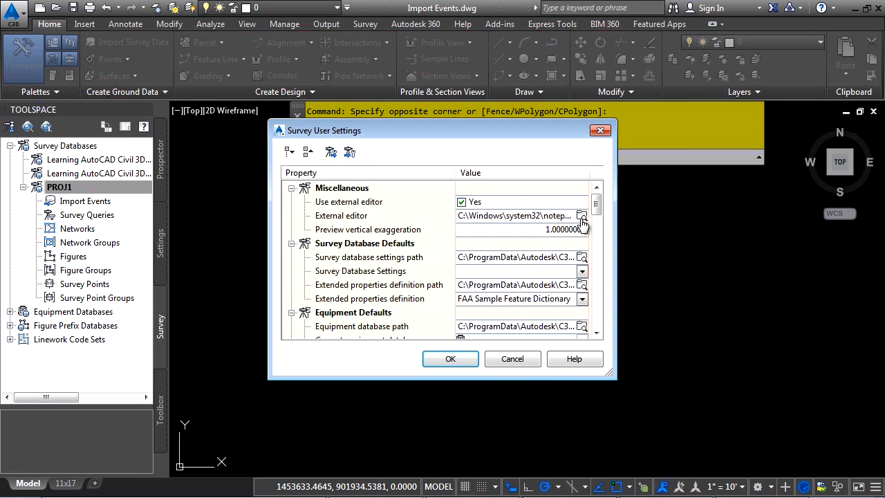
left_click_drag(610, 374, 668, 462)
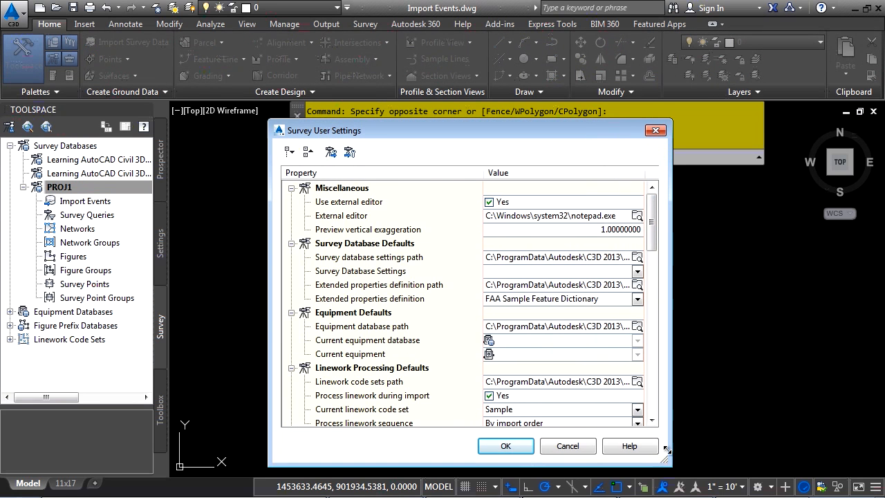
left_click_drag(651, 228, 651, 259)
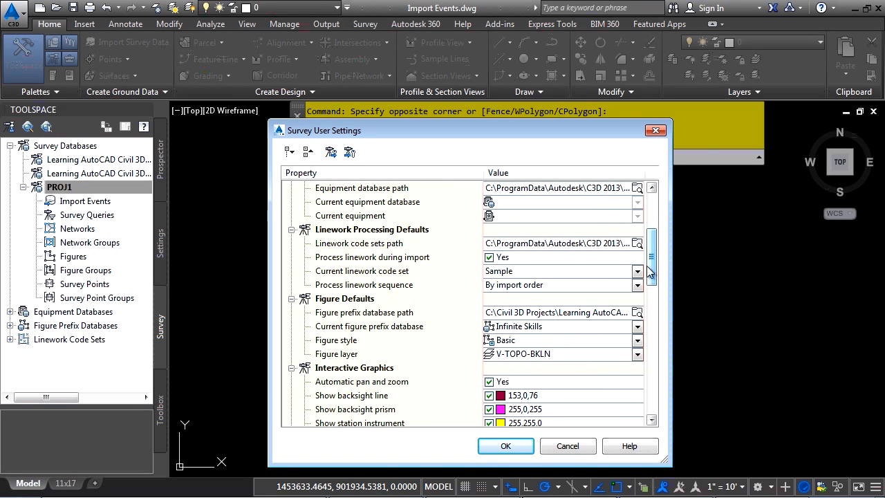
left_click(489, 331)
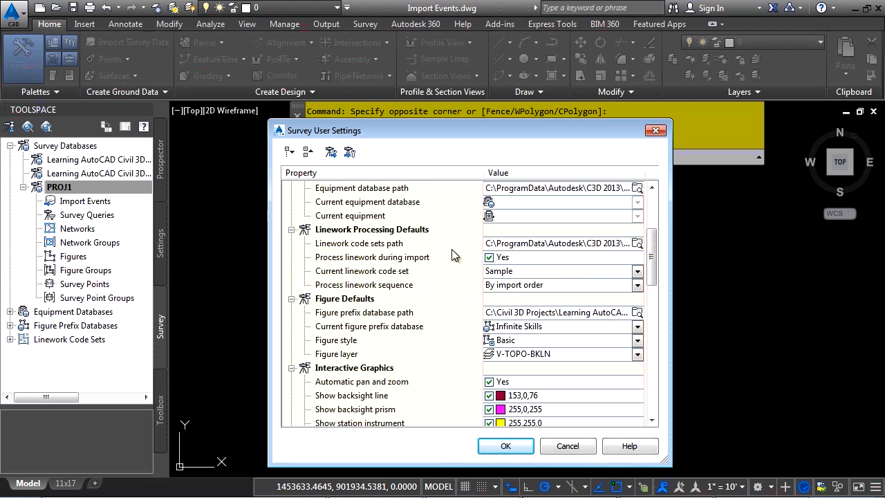
left_click(349, 153)
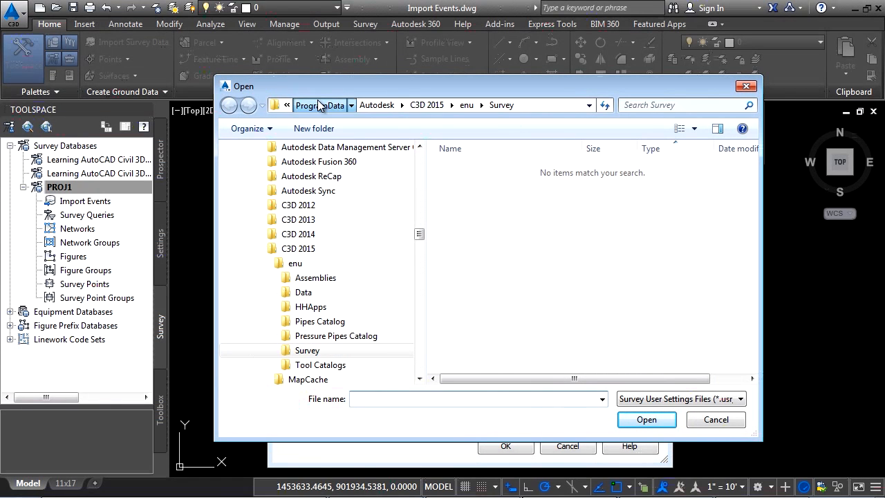
left_click(320, 105)
left_click(381, 105)
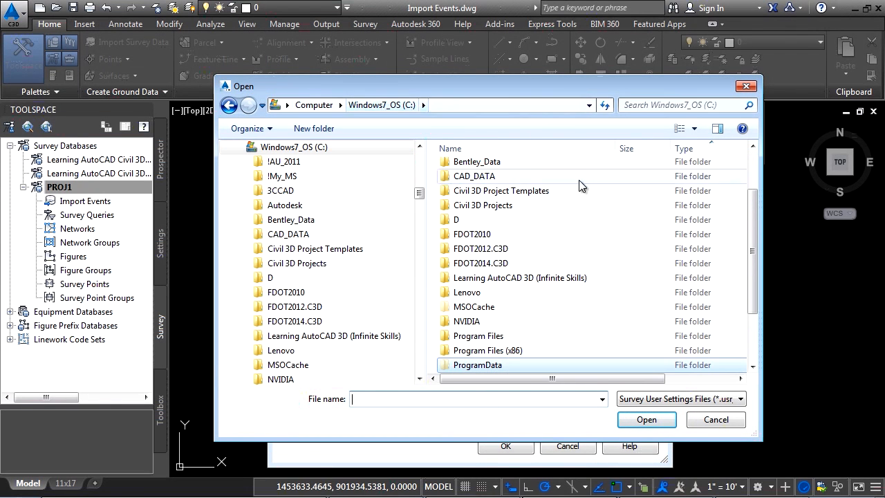
double_click(489, 205)
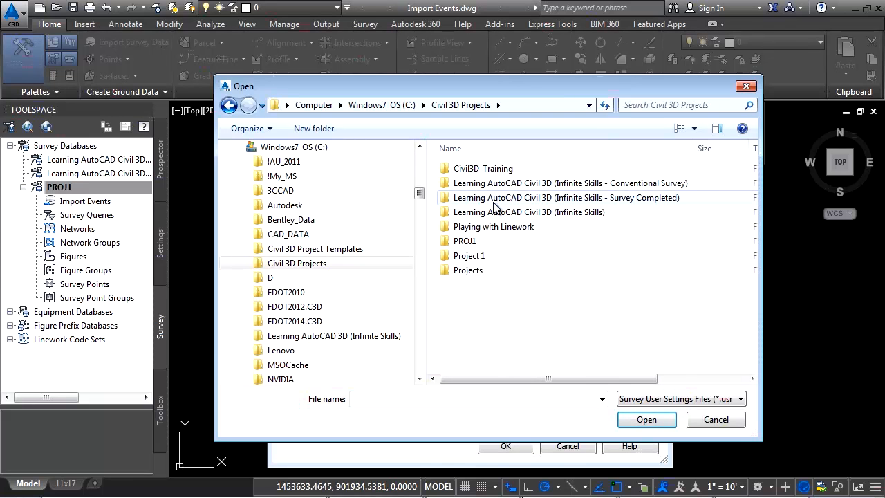
double_click(527, 214)
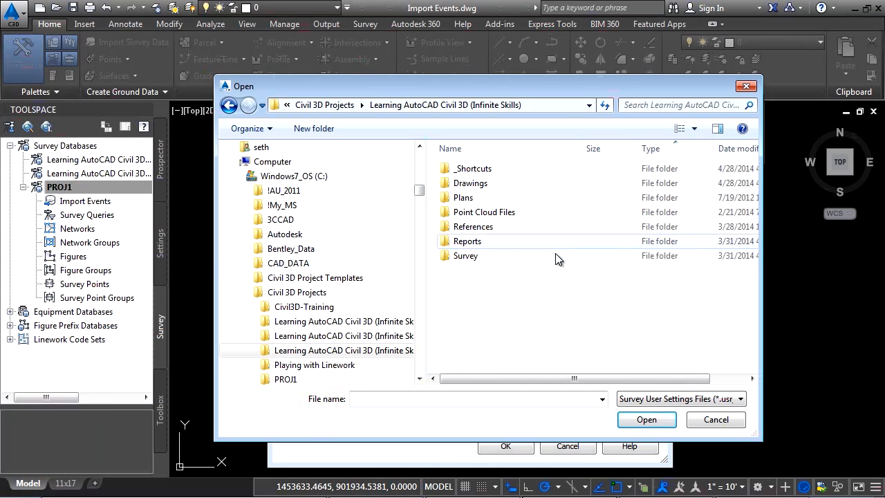
double_click(476, 257)
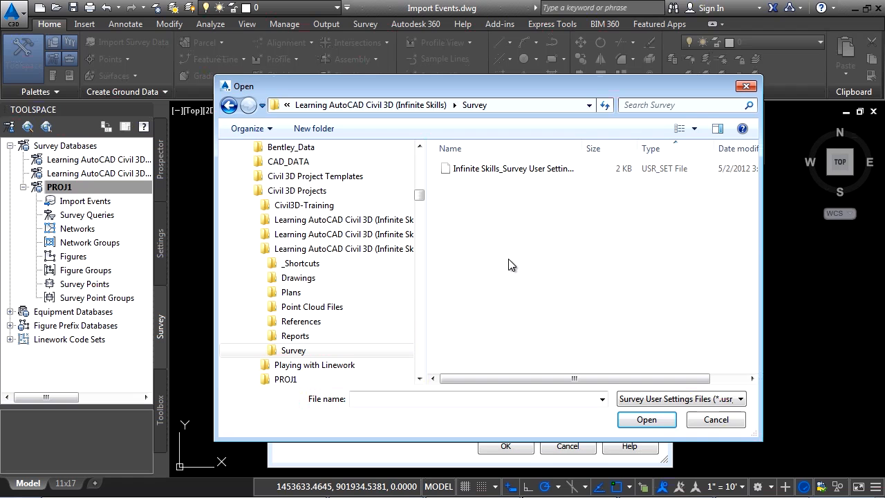
left_click(508, 169)
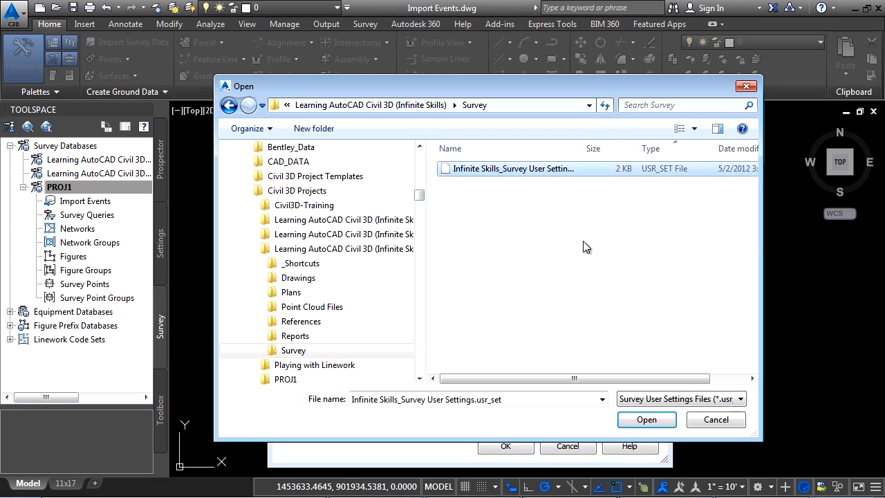
left_click(645, 419)
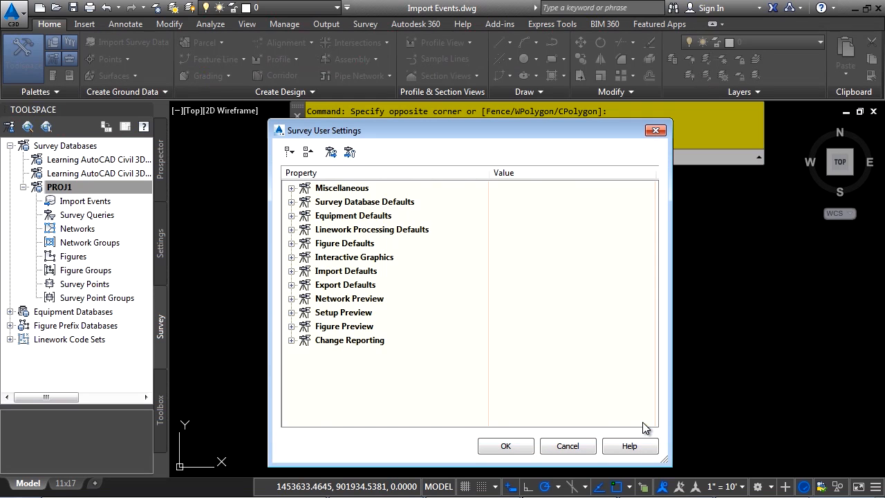
Expand all categories of the loaded survey user settings, check the figure defaults, and accept the settings.
left_click(288, 152)
left_click_drag(653, 219, 655, 269)
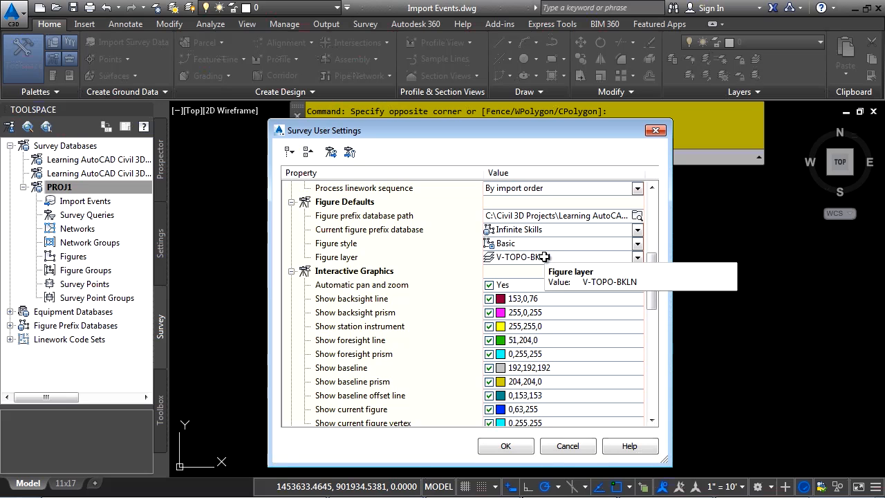
left_click(509, 448)
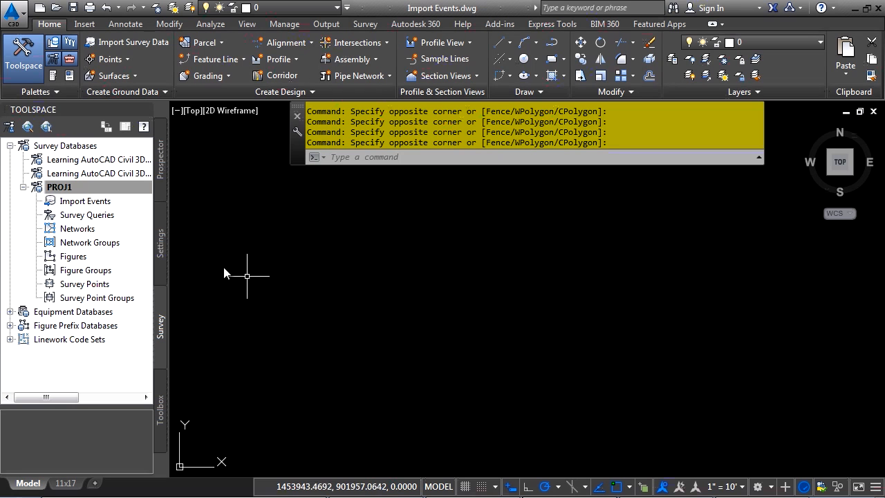
Start a survey data import for PROJ1, using a point file as source in PNEZD (comma delimited) format.
right_click(89, 202)
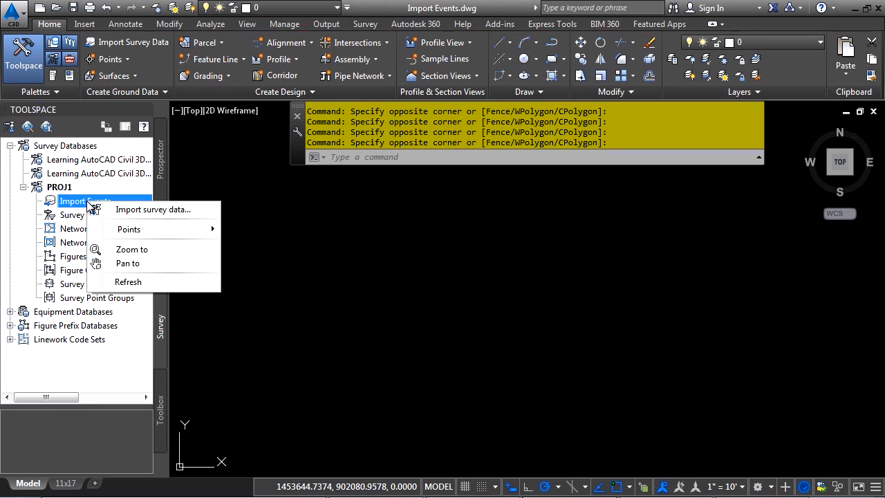
left_click(145, 210)
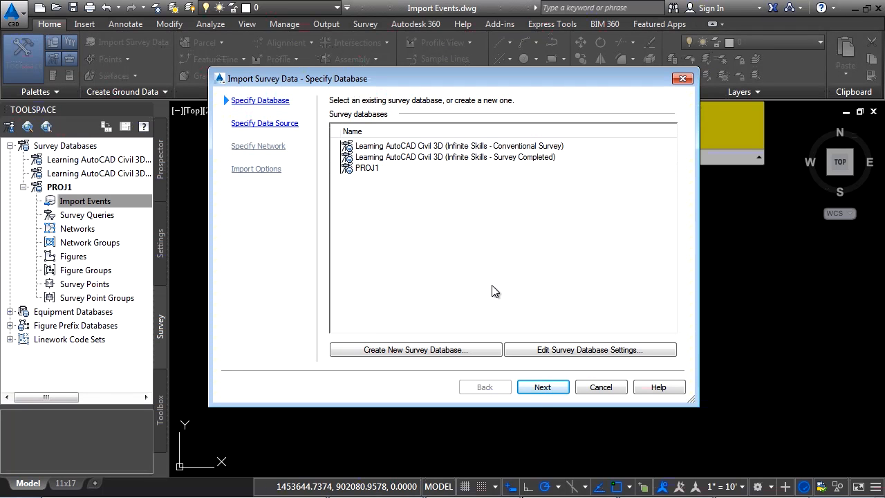
left_click(543, 387)
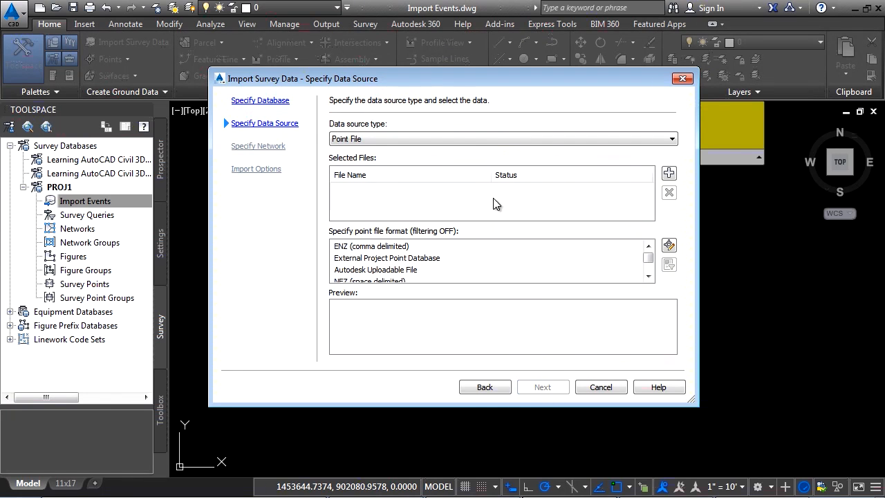
left_click(497, 138)
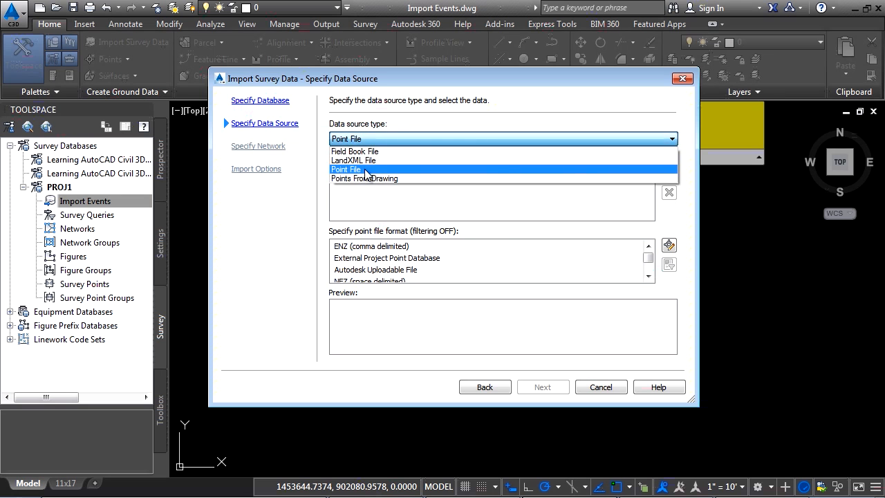
left_click(366, 168)
scroll(648, 257, "down", 2)
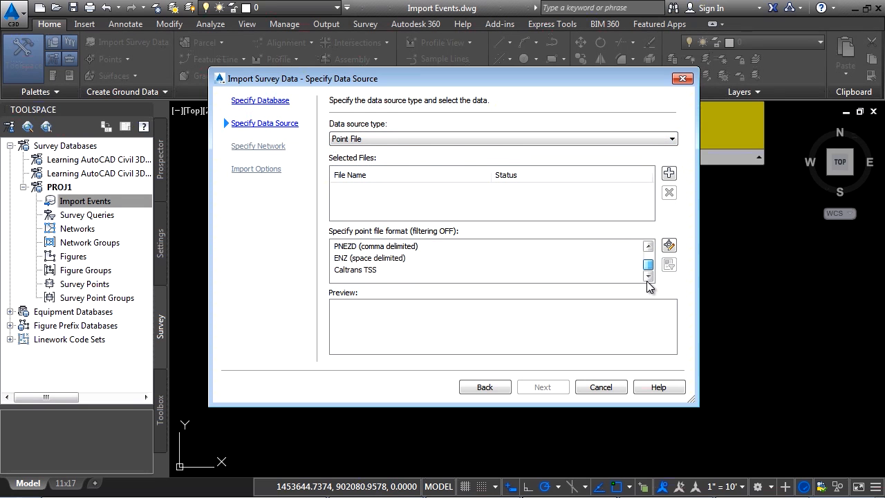
left_click(405, 246)
Add Points-EG.csv as the source file and continue to the import options without a survey network.
left_click(623, 141)
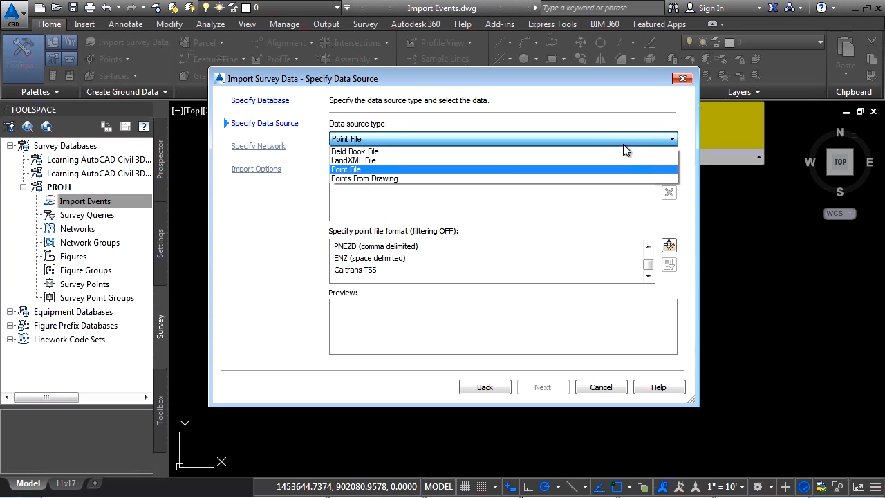
left_click(622, 144)
left_click(668, 173)
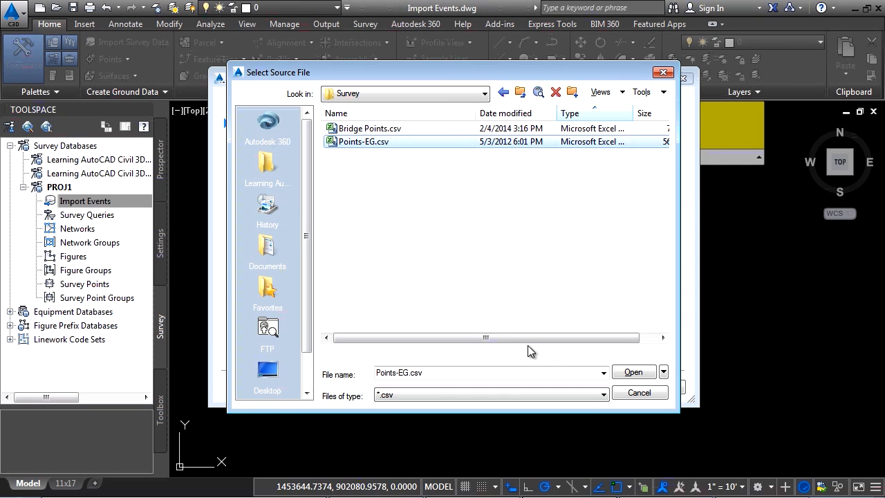
left_click(635, 374)
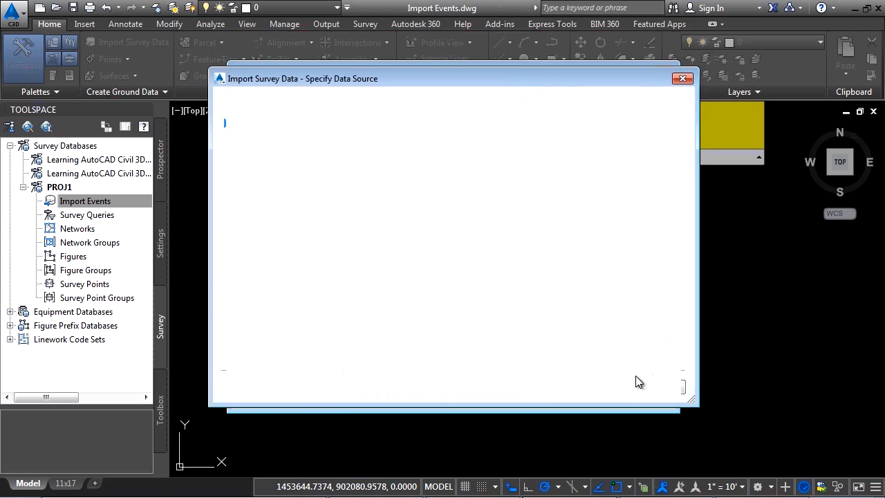
left_click(543, 388)
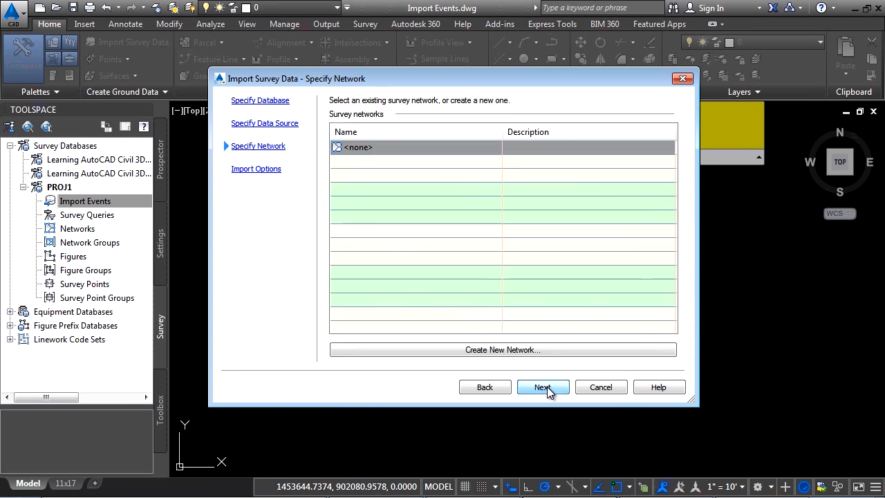
left_click(543, 387)
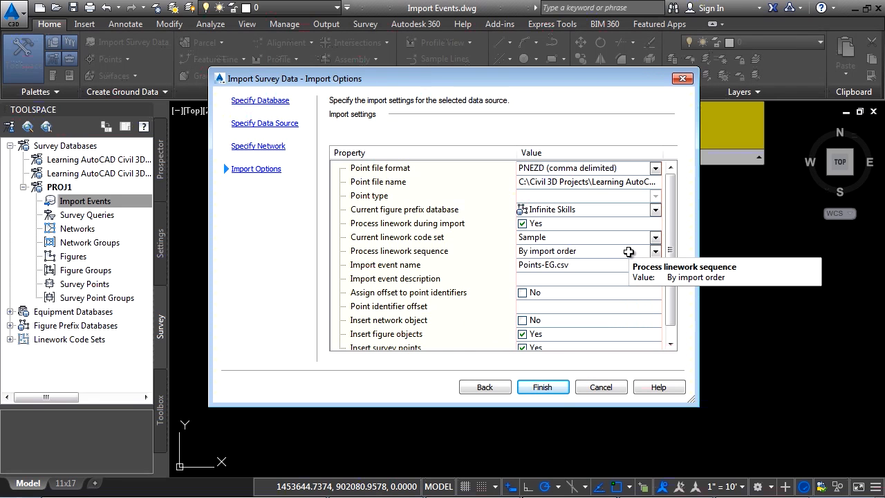
Import the topo points with the Infinite Skills figure prefix database, naming the import event Topo Points From GPS.
left_click(655, 211)
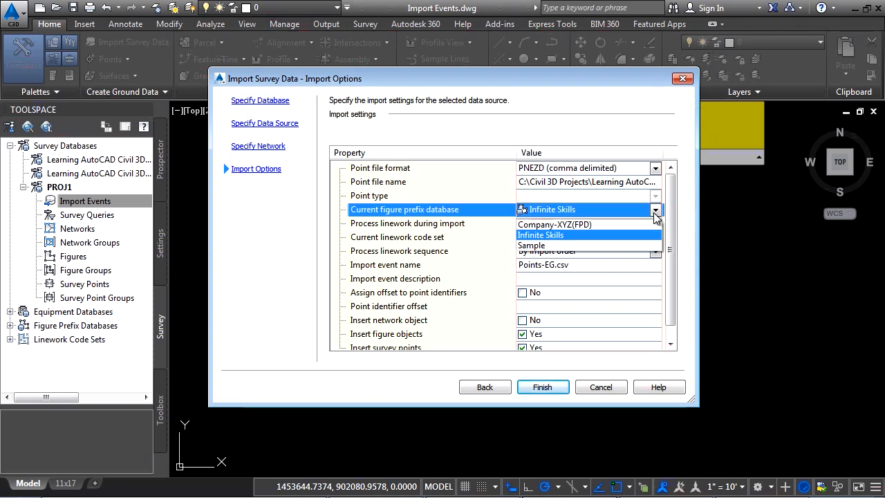
left_click(654, 217)
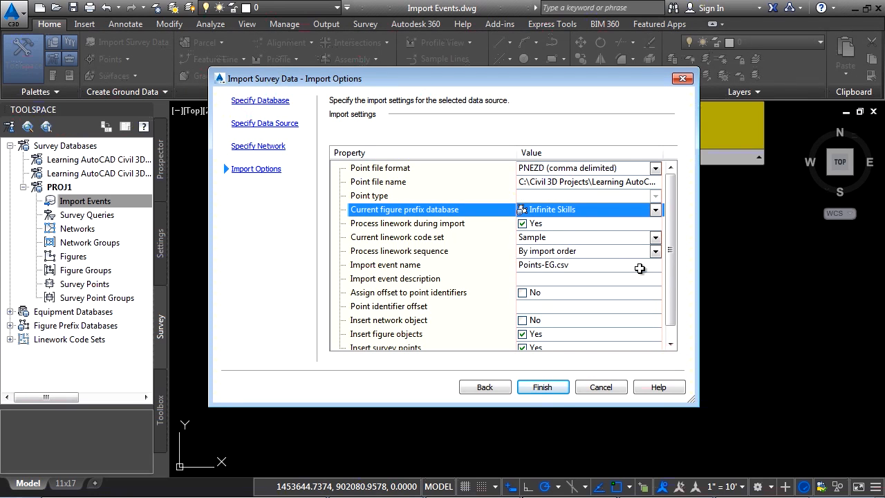
left_click_drag(691, 399, 710, 440)
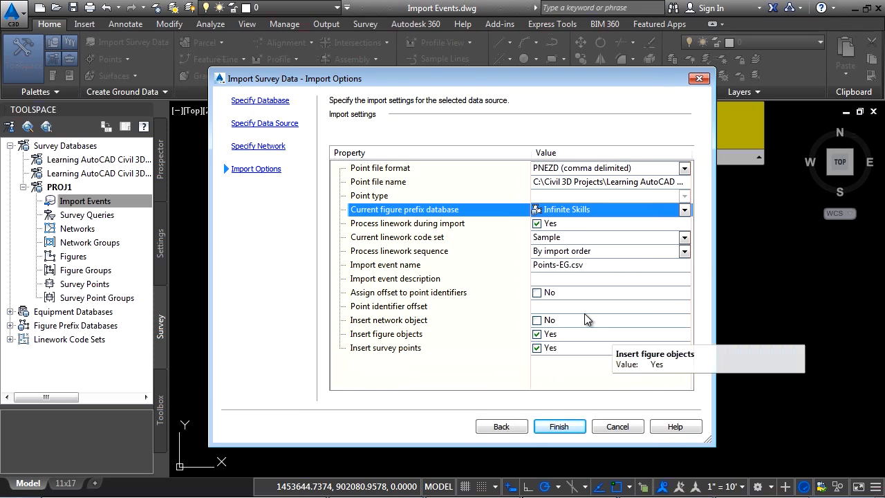
left_click(586, 266)
type("T")
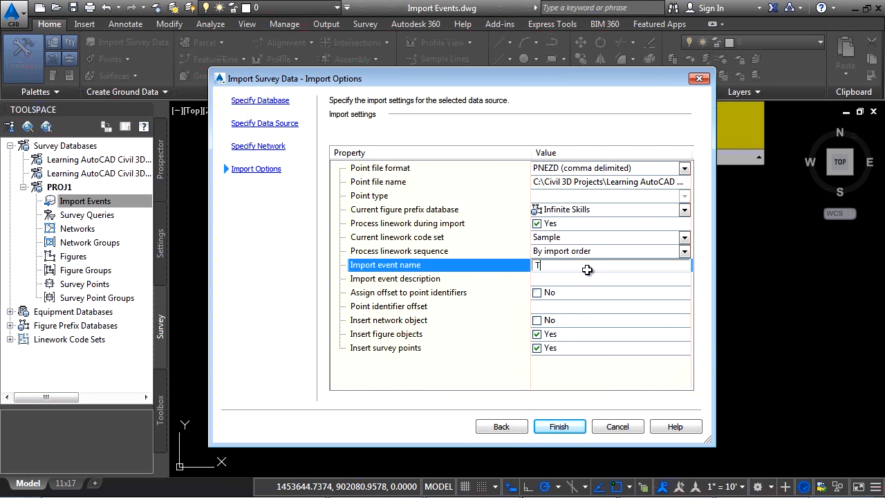
type("opo Points From GPS")
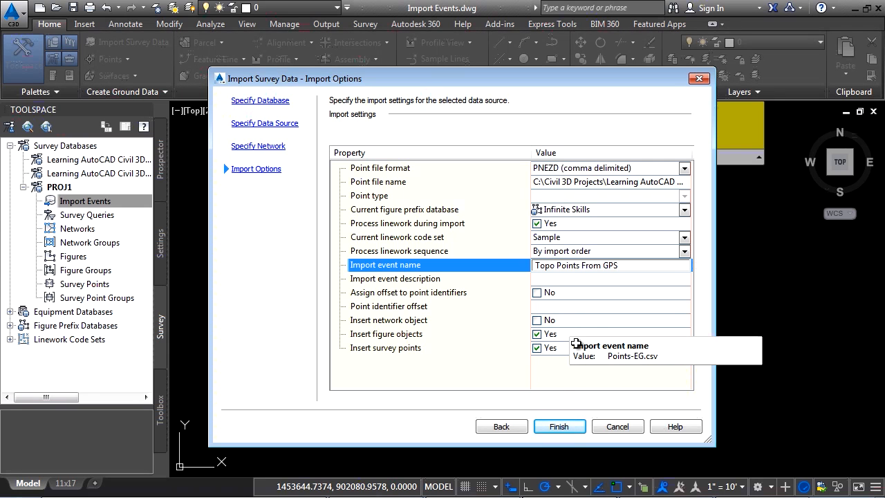
left_click(559, 426)
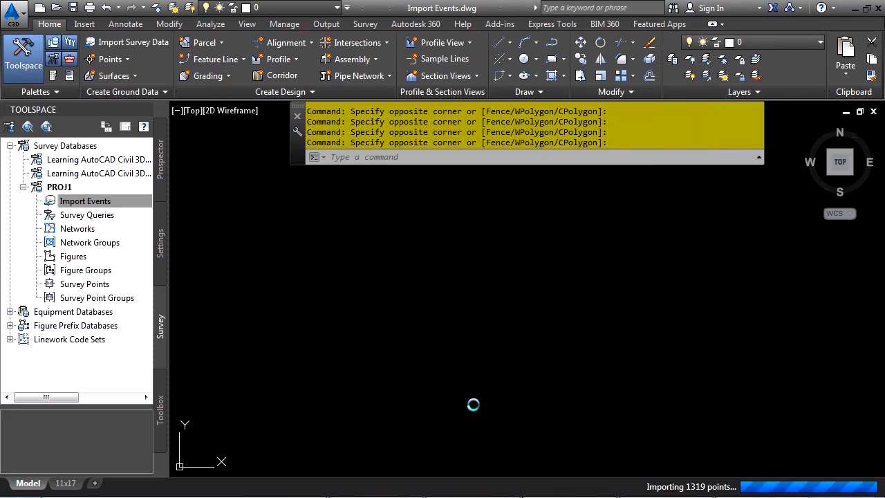
scroll(470, 308, "up", 6)
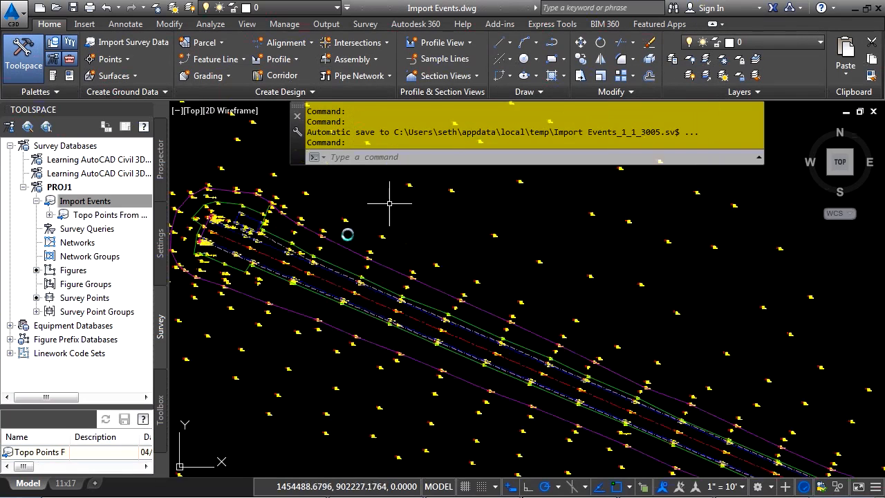
scroll(376, 266, "down", 5)
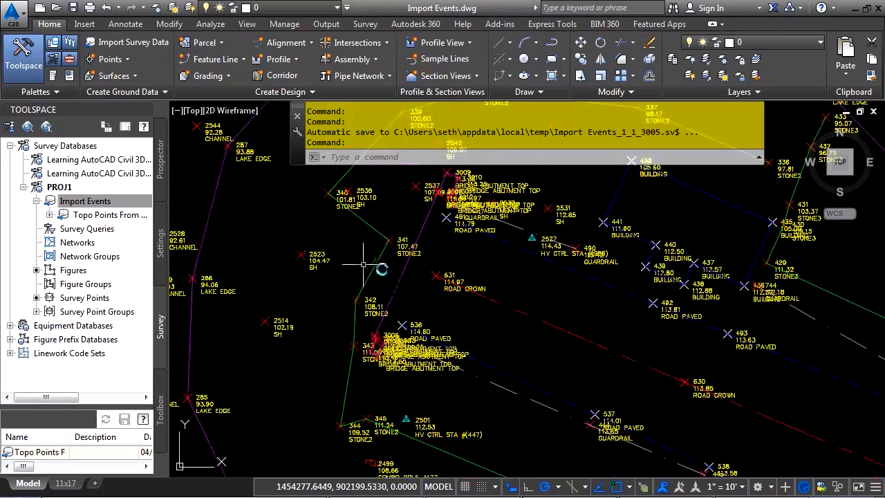
scroll(390, 284, "down", 2)
middle_click_drag(430, 314, 622, 330)
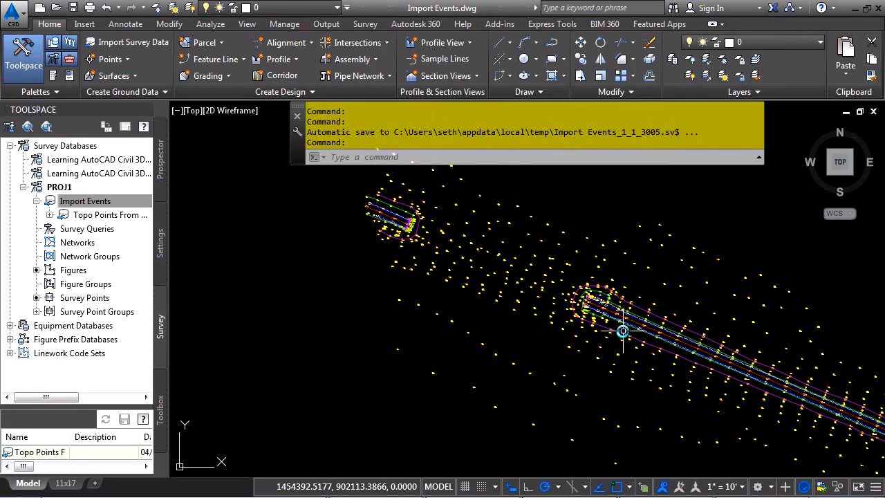
mouse_move(623, 331)
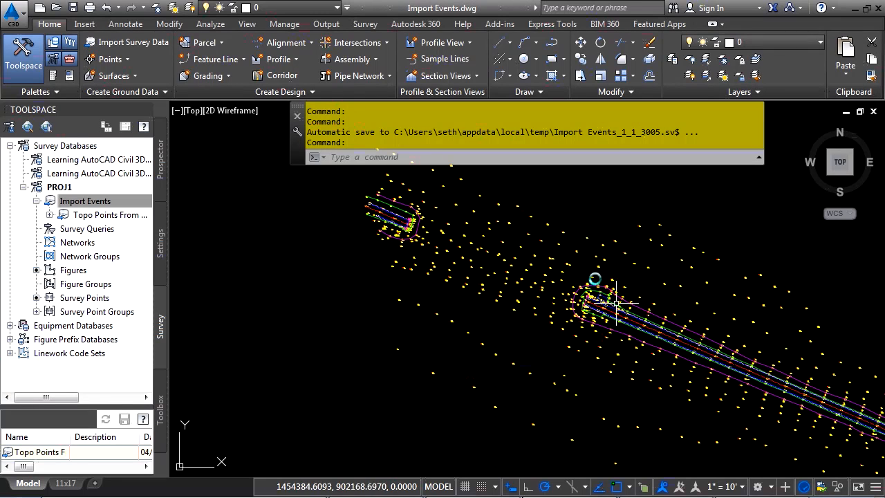
Start another survey data import for PROJ1 using Bridge Points.csv in PNEZD (comma delimited) format, without a survey network.
left_click(81, 201)
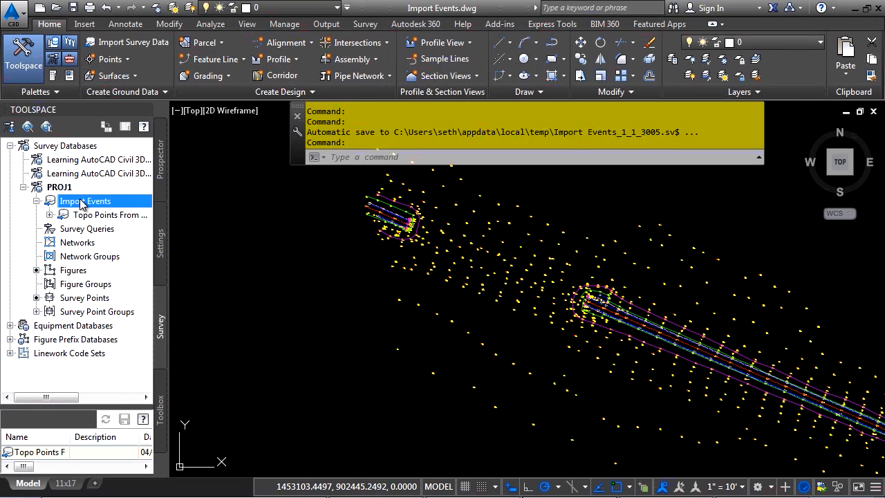
right_click(82, 200)
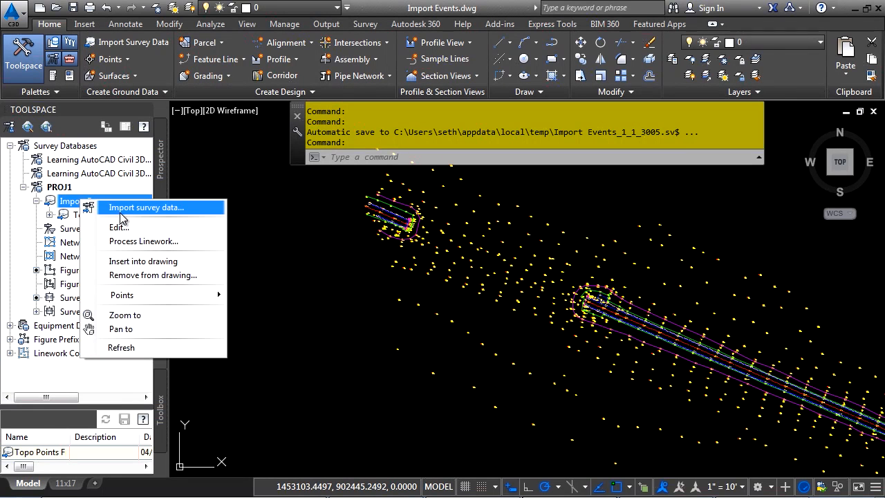
left_click(155, 209)
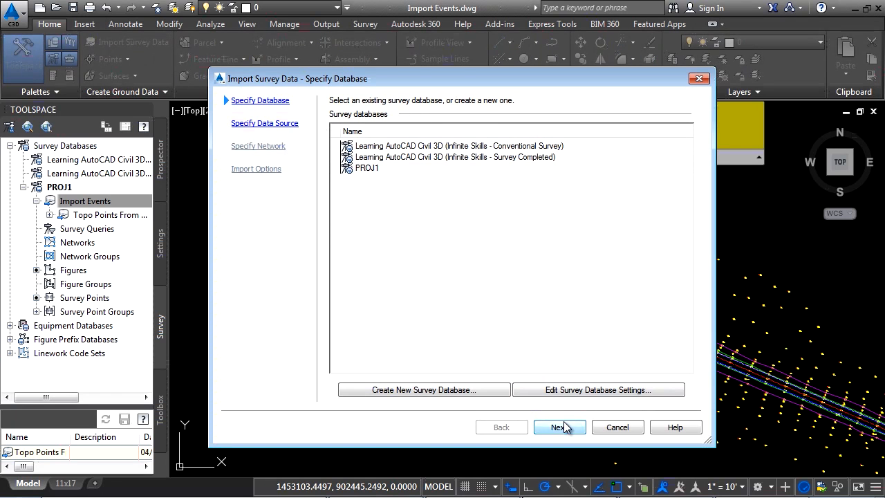
left_click(560, 427)
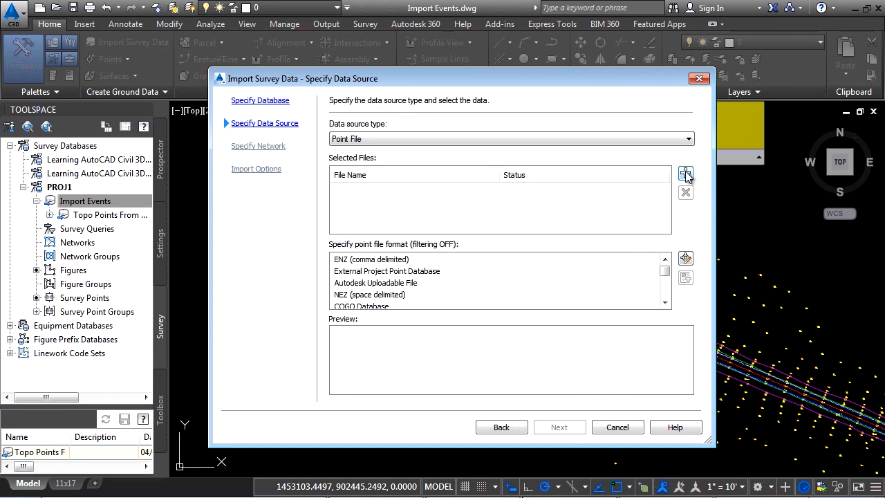
left_click(685, 174)
left_click(381, 130)
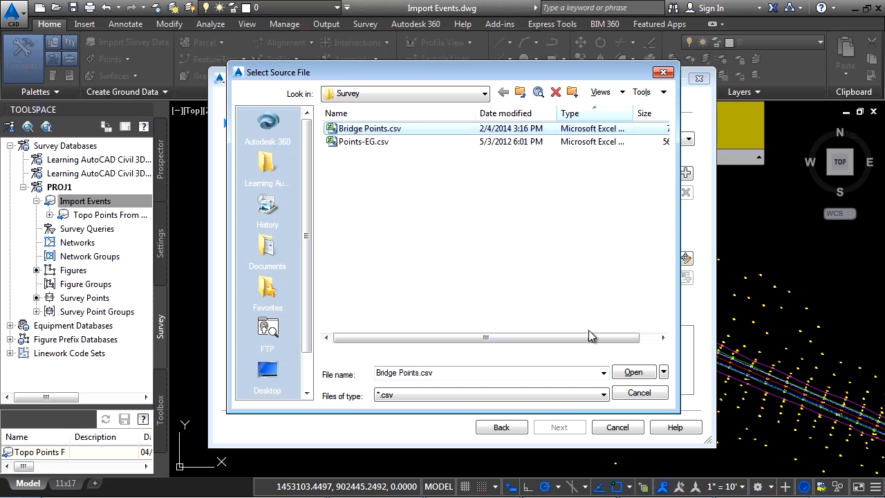
left_click(634, 372)
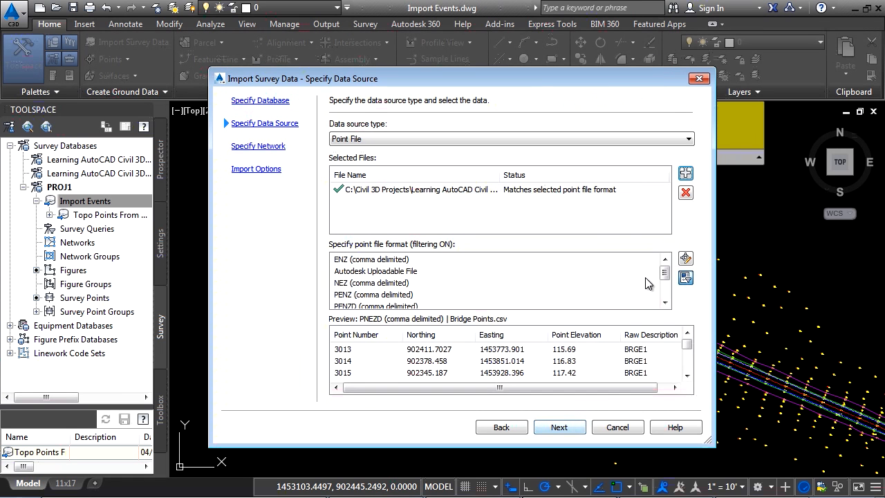
left_click_drag(663, 275, 650, 292)
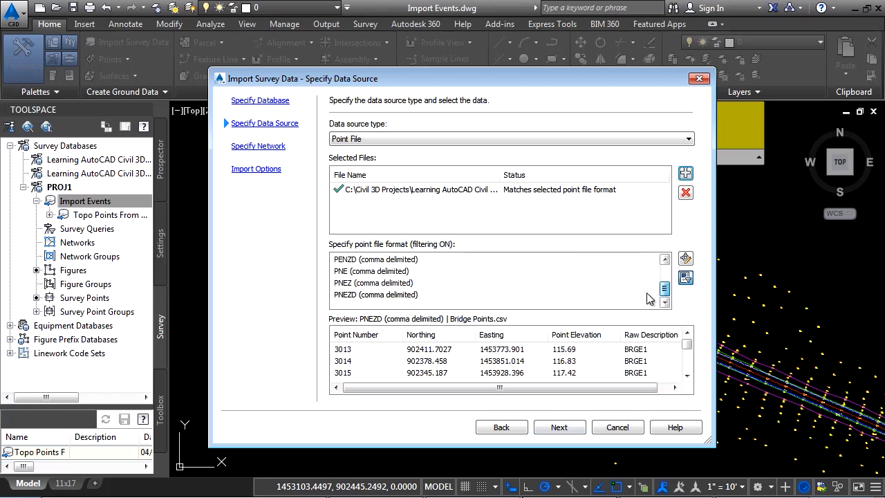
left_click(569, 430)
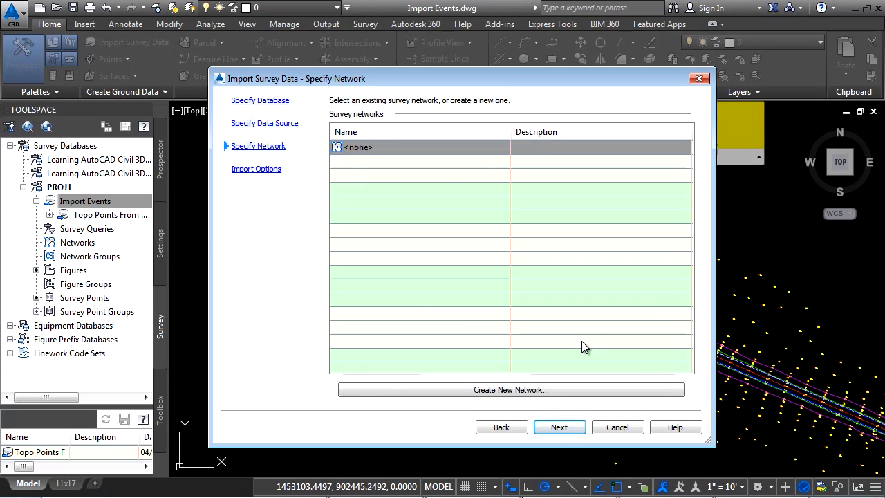
left_click(559, 428)
Import the bridge points as an event named Bridge Points located on, resolving all duplicate point identifiers.
left_click(603, 266)
type("B")
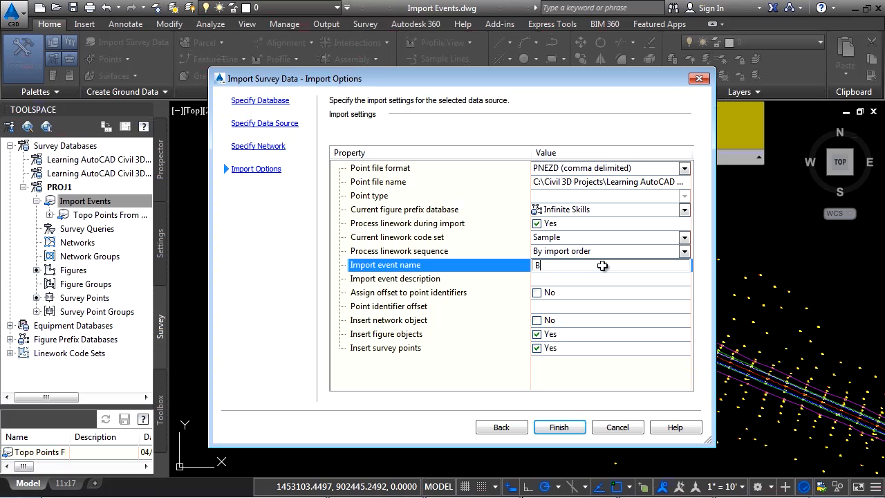
type("ridge Points located on")
left_click(559, 427)
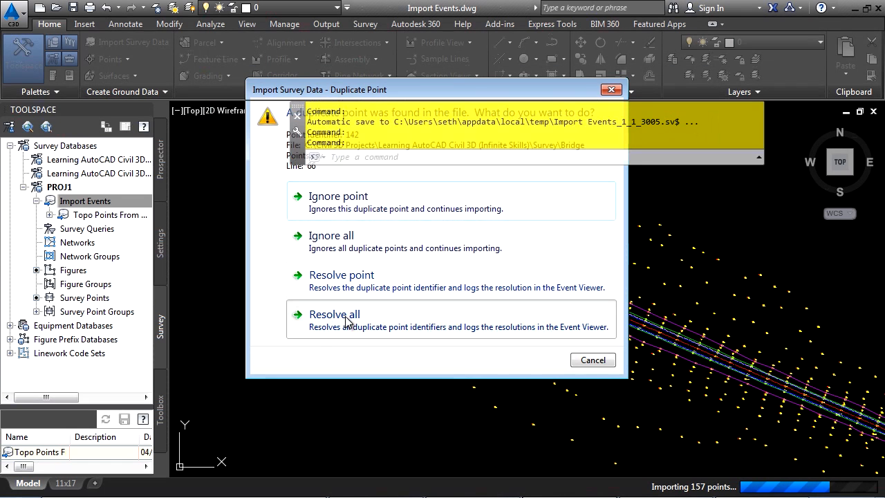
left_click(335, 316)
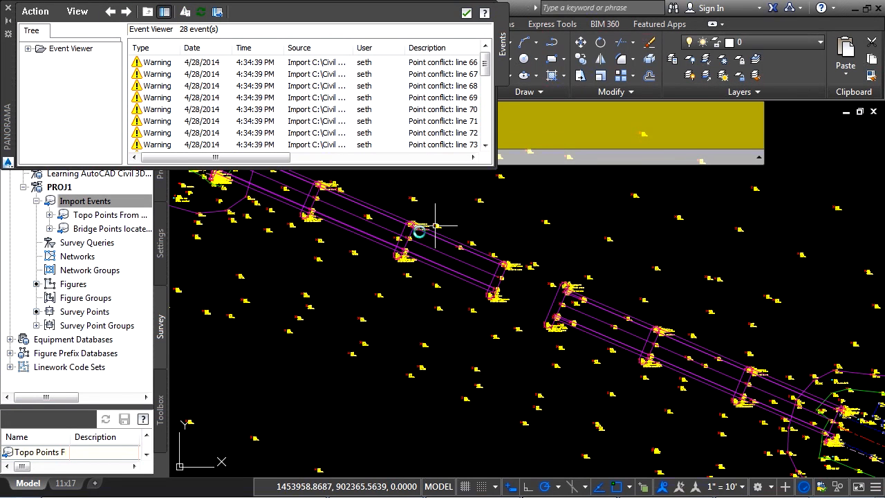
Move the event viewer out of the way and examine the imported bridge figures in an orbited 3D view.
scroll(415, 235, "up", 3)
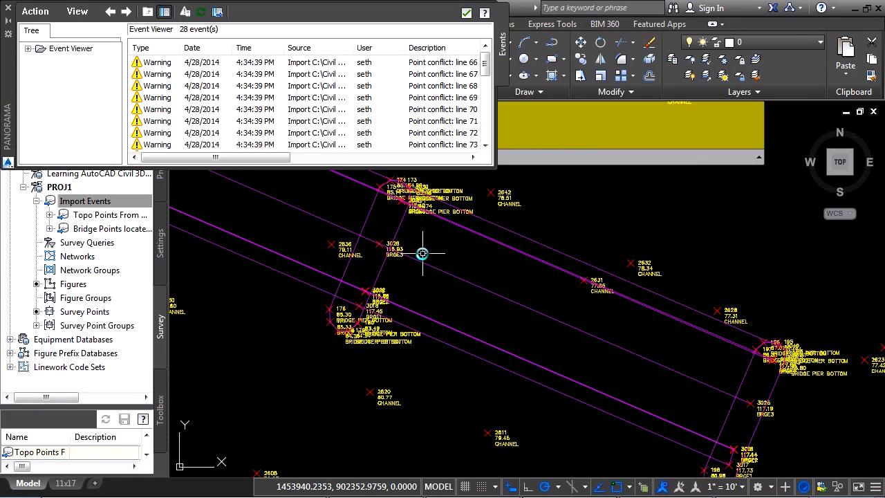
left_click_drag(219, 158, 384, 169)
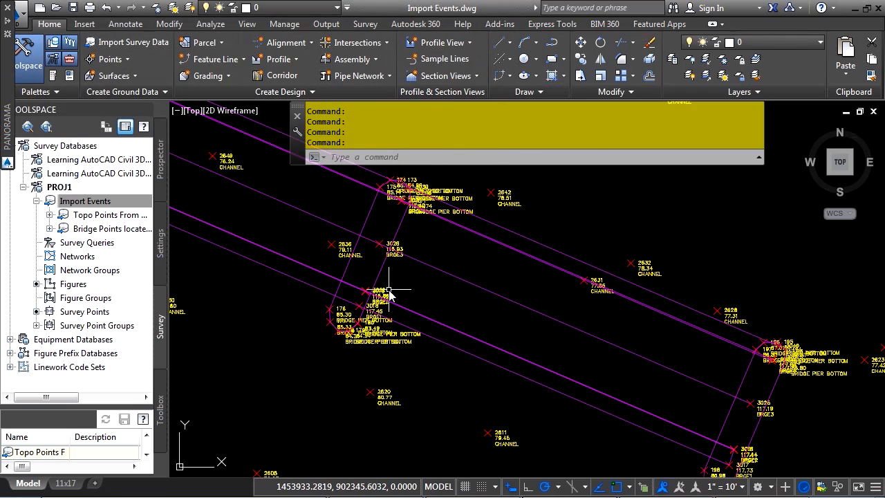
scroll(390, 294, "down", 2)
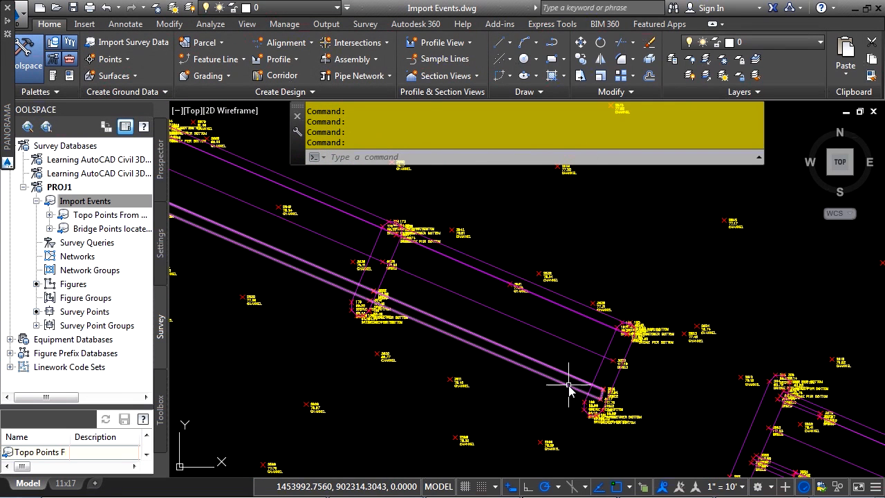
left_click(851, 175)
middle_click_drag(415, 282, 625, 341, "shift")
scroll(608, 341, "down", 2)
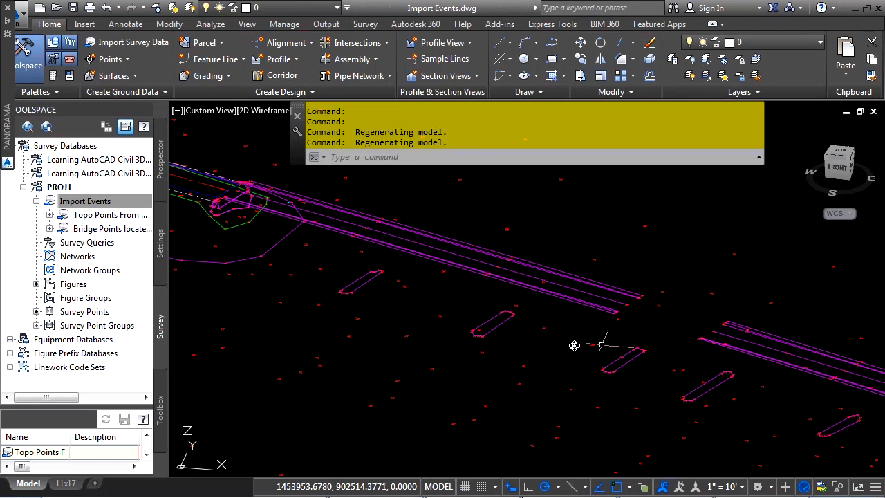
Open the source file Bridge Points.csv from the bridge import event's properties and find the lines starting at point 142.
right_click(90, 231)
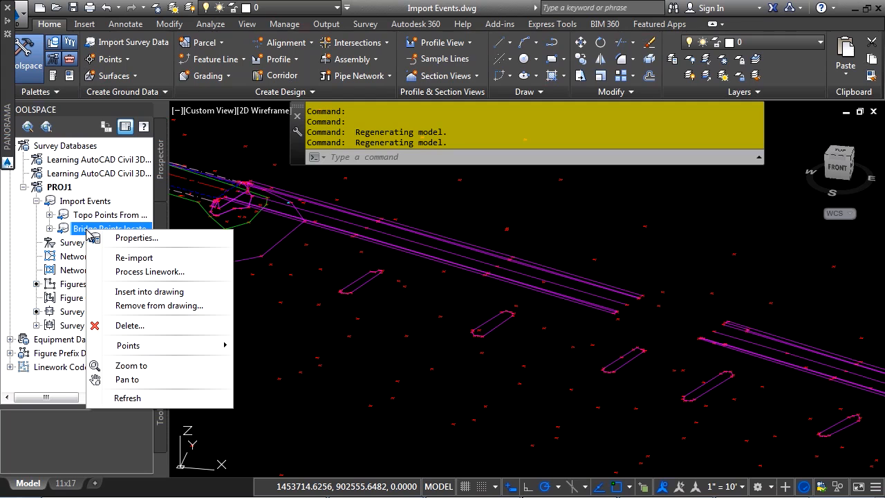
left_click(136, 238)
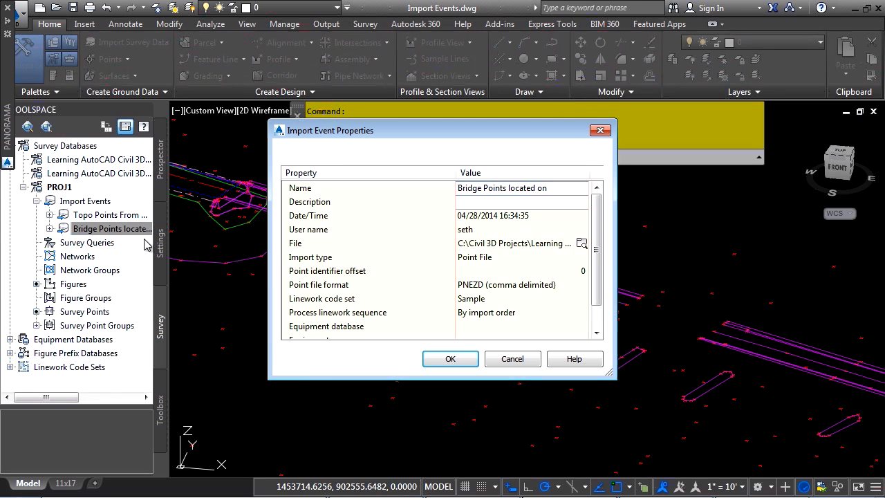
left_click(581, 244)
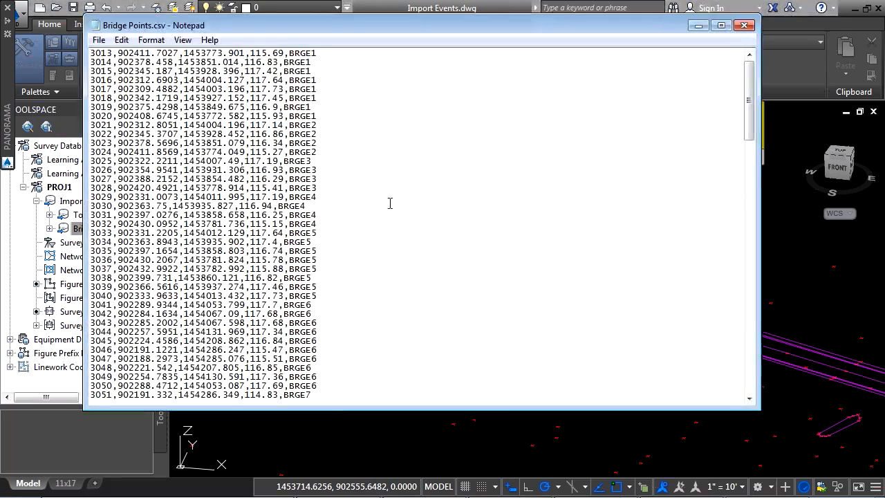
scroll(331, 276, "down", 20)
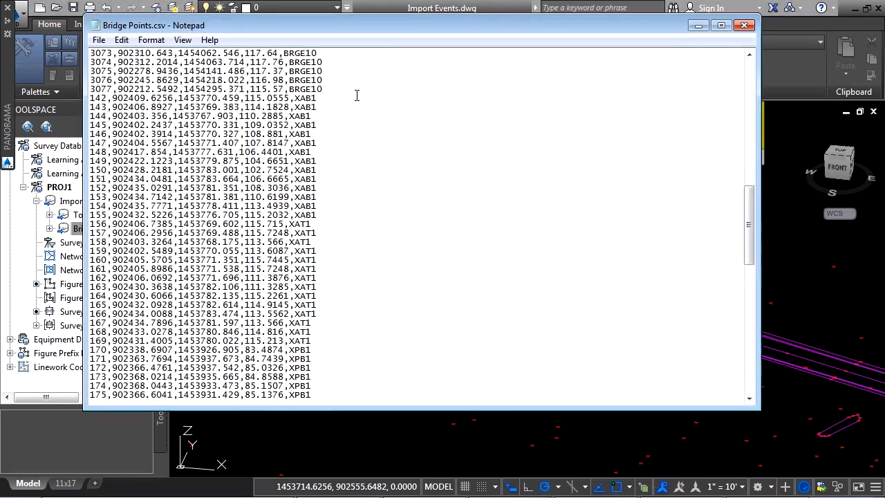
Remove all lines from point 142 to the end of Bridge Points.csv, save the file, and close the event properties.
key("Home")
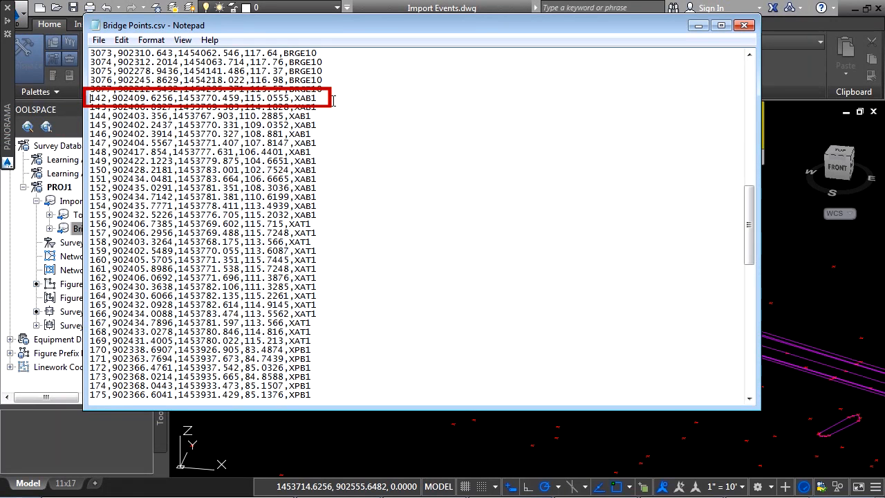
key("ctrl+shift+End")
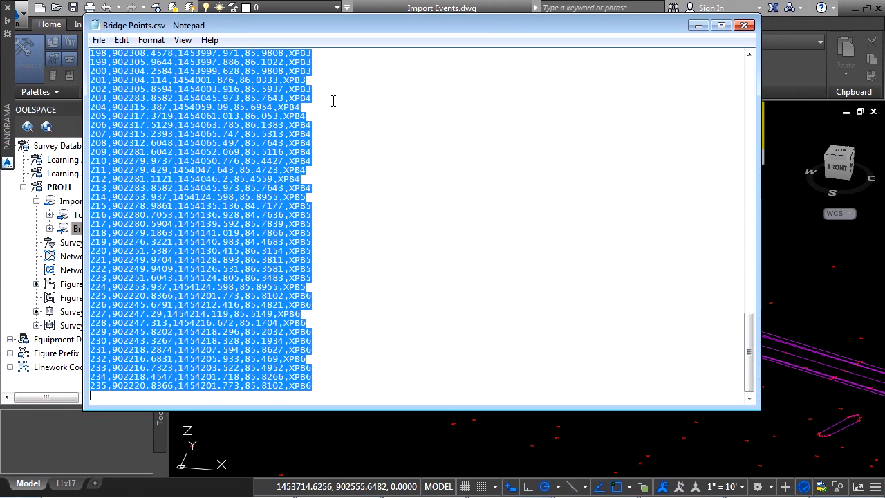
key("ctrl+v")
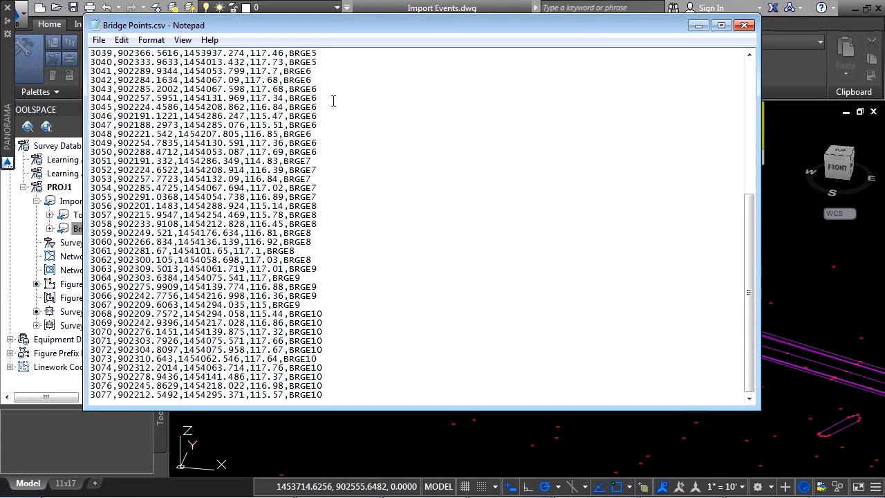
left_click(99, 40)
left_click(119, 87)
left_click(782, 240)
left_click(513, 359)
Re-import the bridge points import event with the existing file settings, overwriting all duplicate point numbers.
left_click(105, 234)
right_click(105, 234)
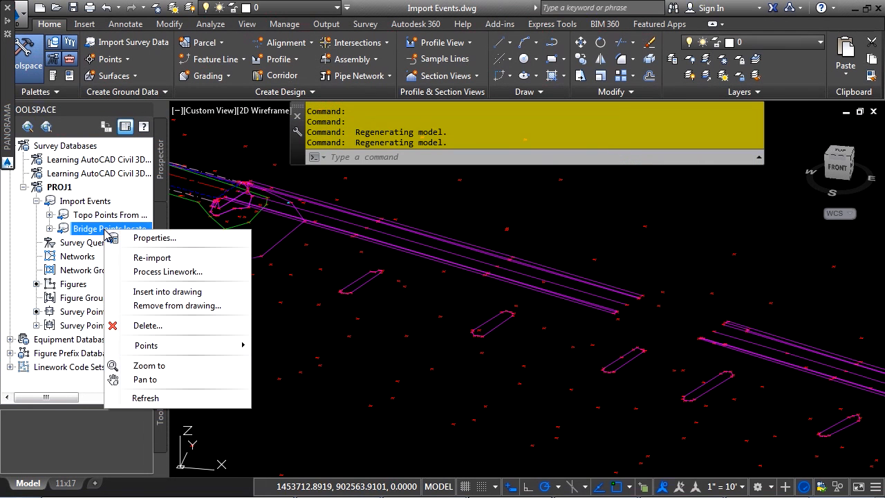
left_click(138, 258)
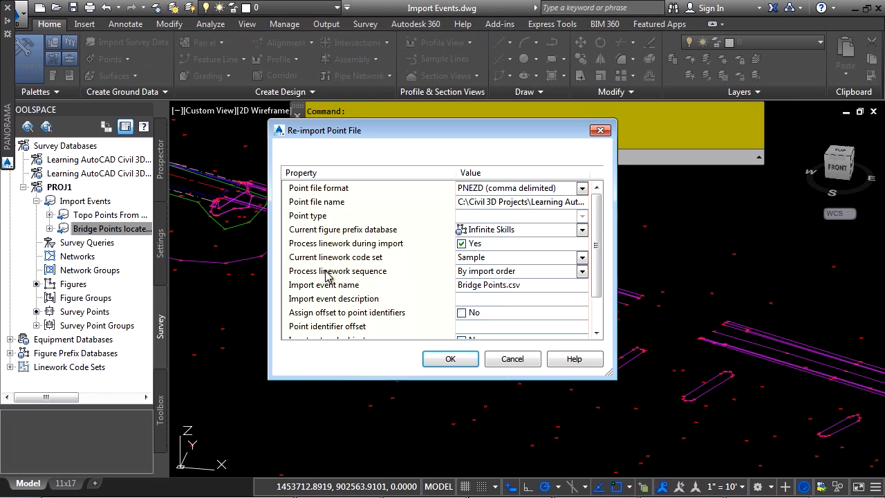
left_click(451, 359)
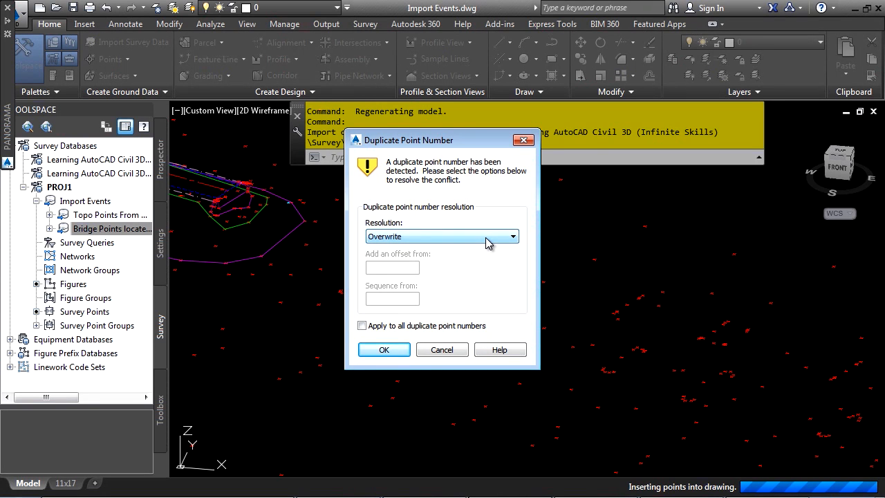
left_click(413, 328)
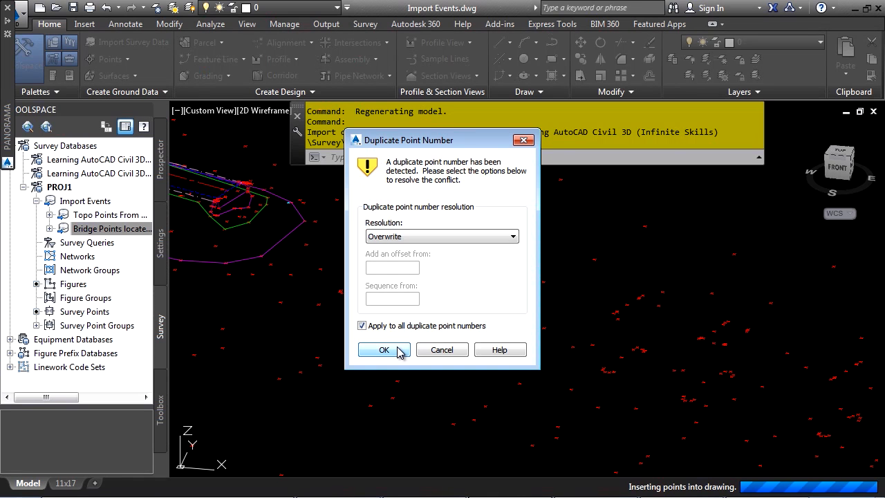
left_click(385, 350)
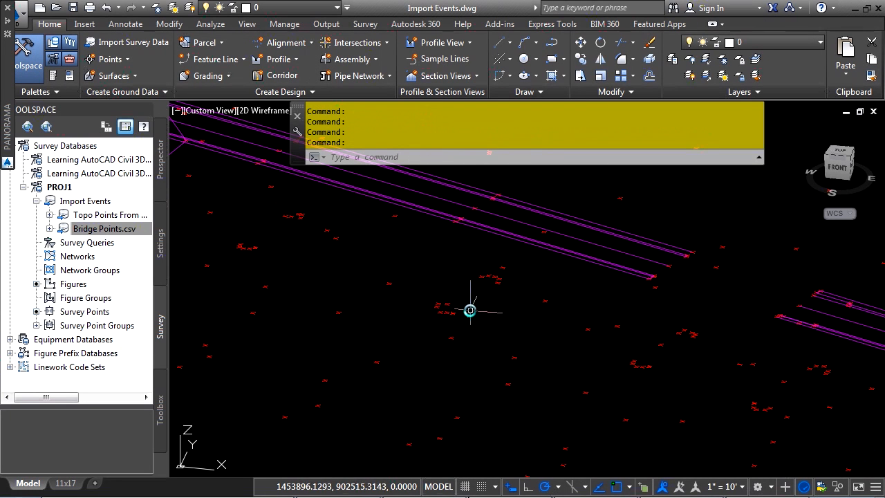
Examine the re-imported bridge figures and return the drawing to the Top view.
scroll(522, 326, "down", 3)
scroll(522, 327, "down", 2)
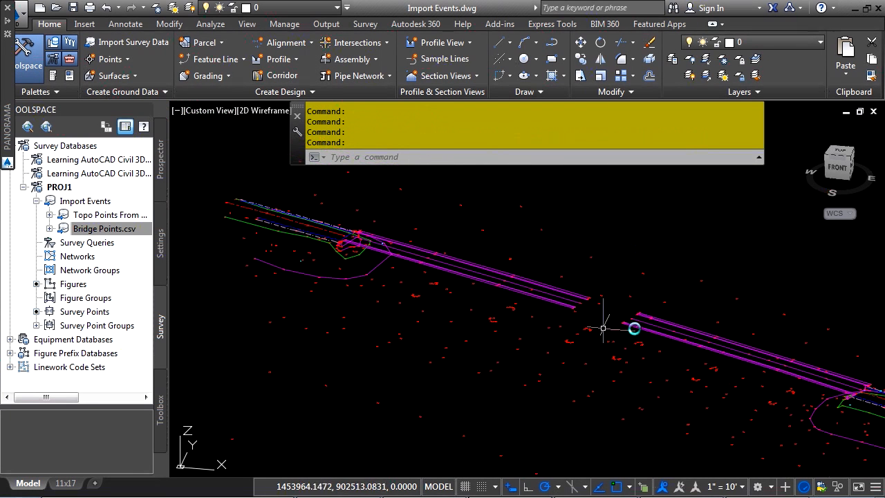
left_click(840, 153)
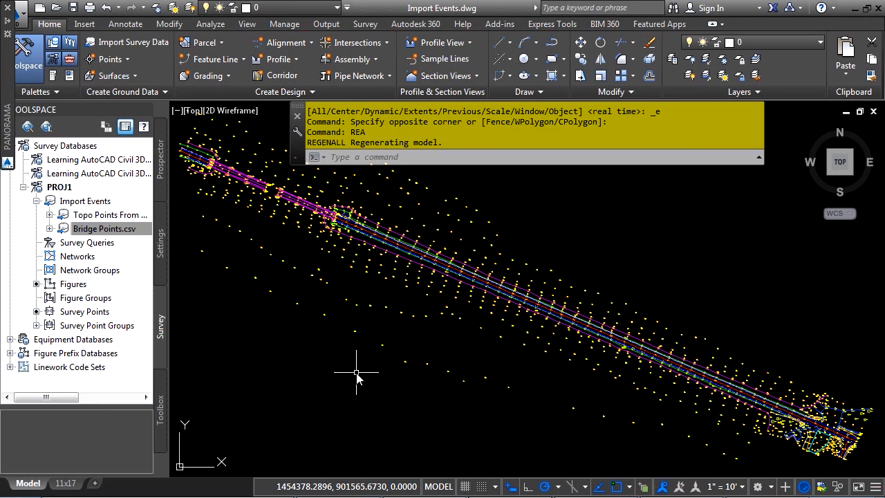
middle_click_drag(371, 307, 437, 358)
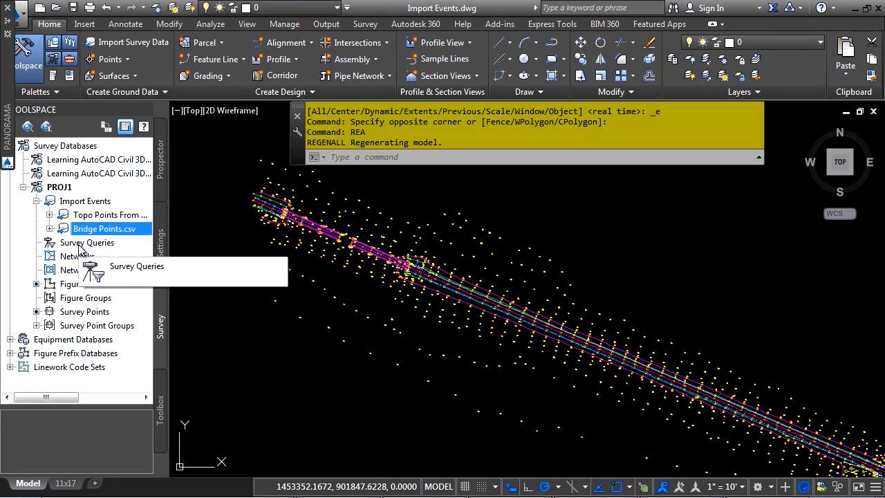
Display the change report for the PROJ1 survey database and review its logged import events from start to end.
right_click(56, 191)
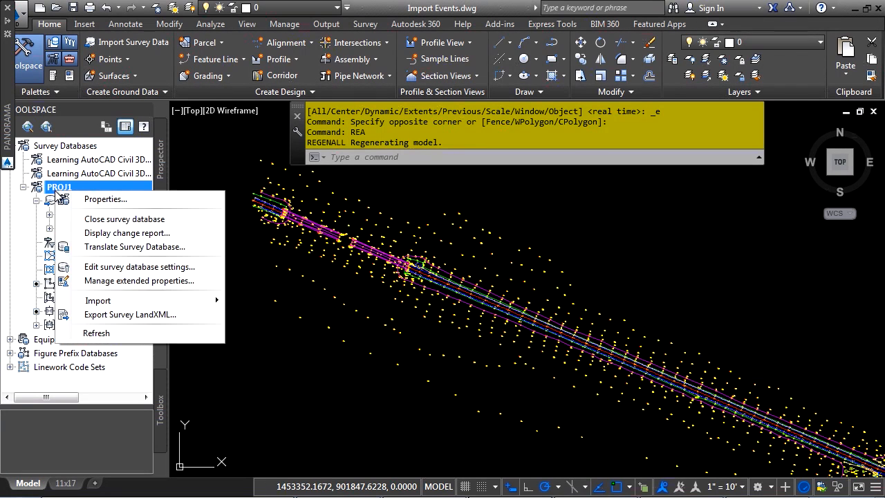
left_click(116, 238)
scroll(477, 286, "down", 5)
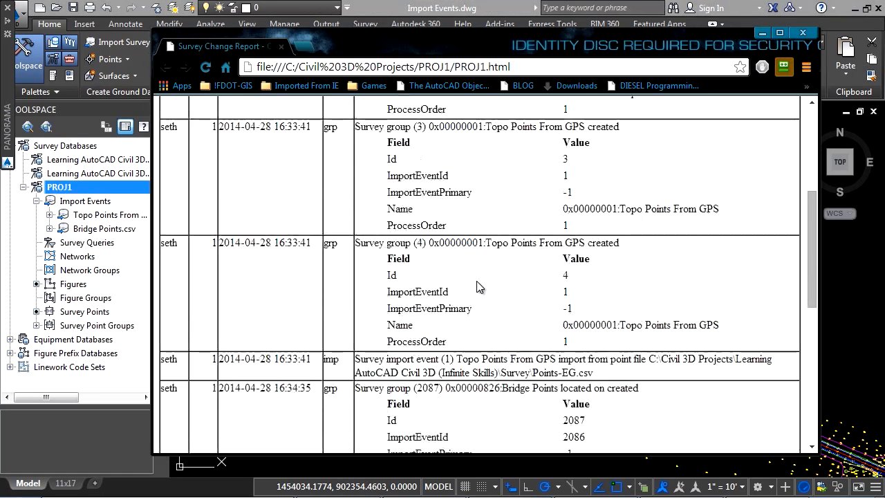
scroll(477, 286, "down", 4)
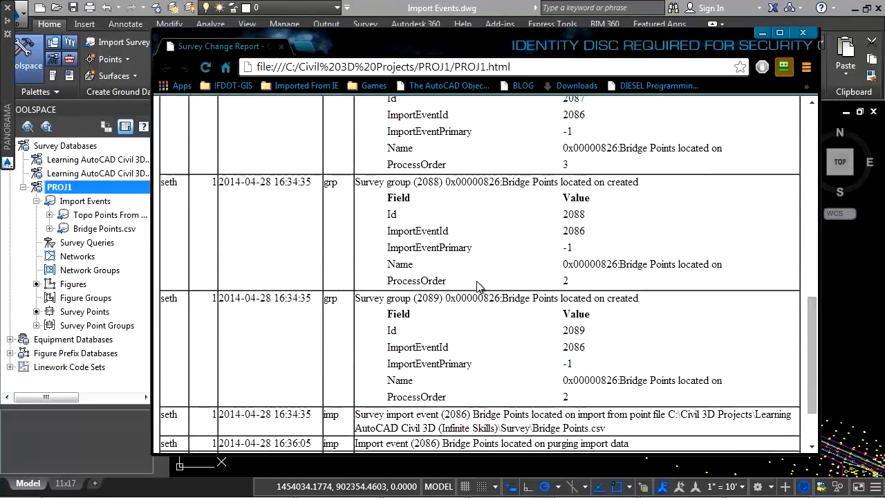
scroll(466, 297, "up", 8)
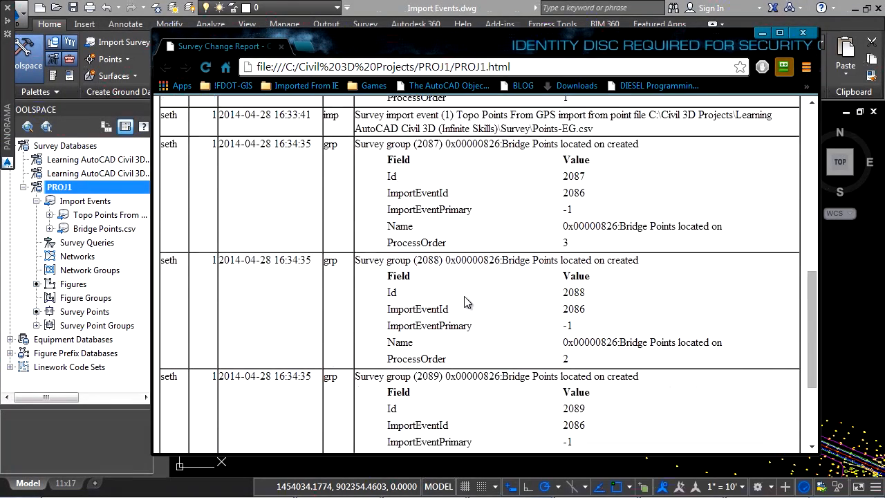
scroll(467, 302, "up", 3)
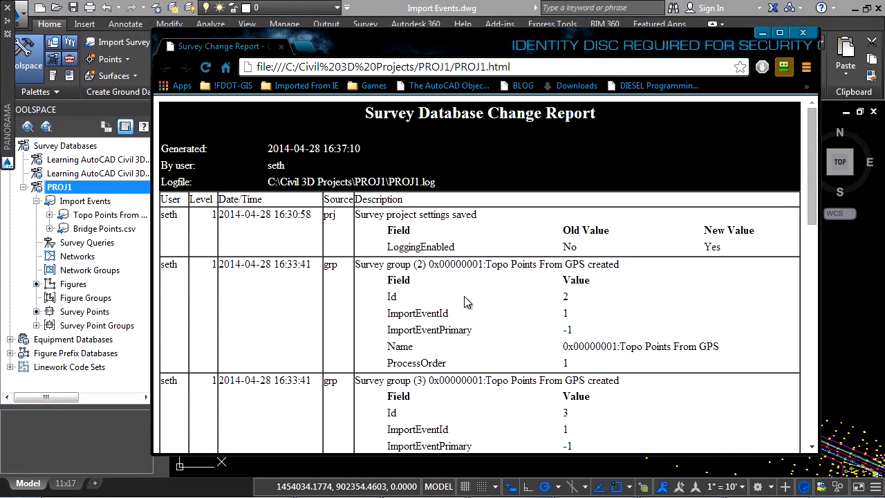